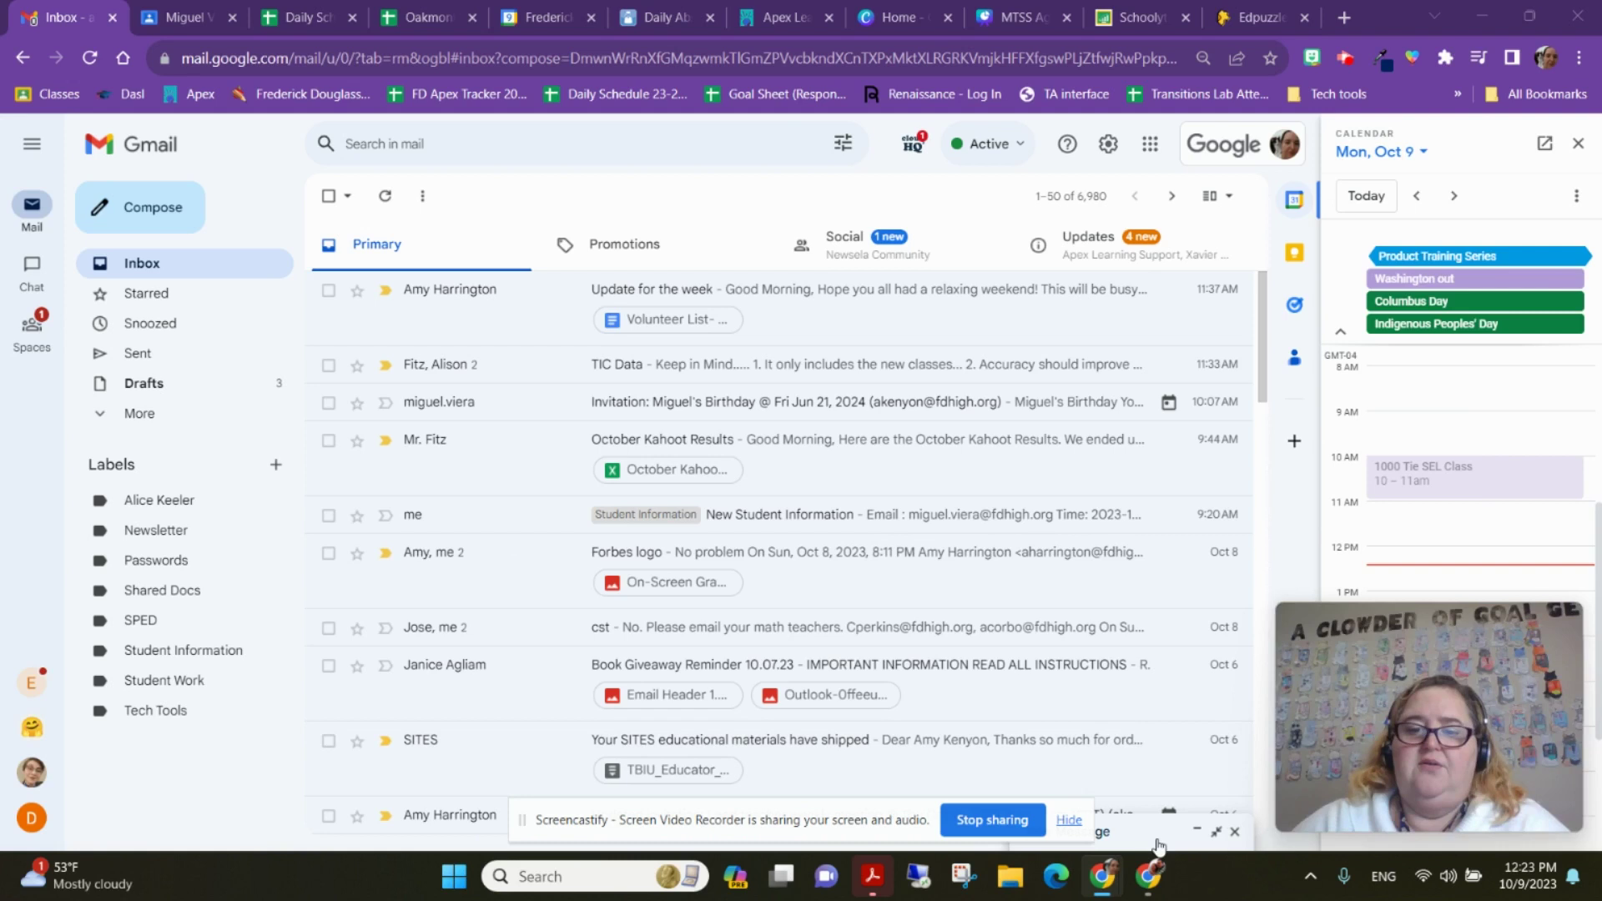
Inspect the signature in a new message, checking the Apply Today! image and LinkedIn icon links
click(1132, 839)
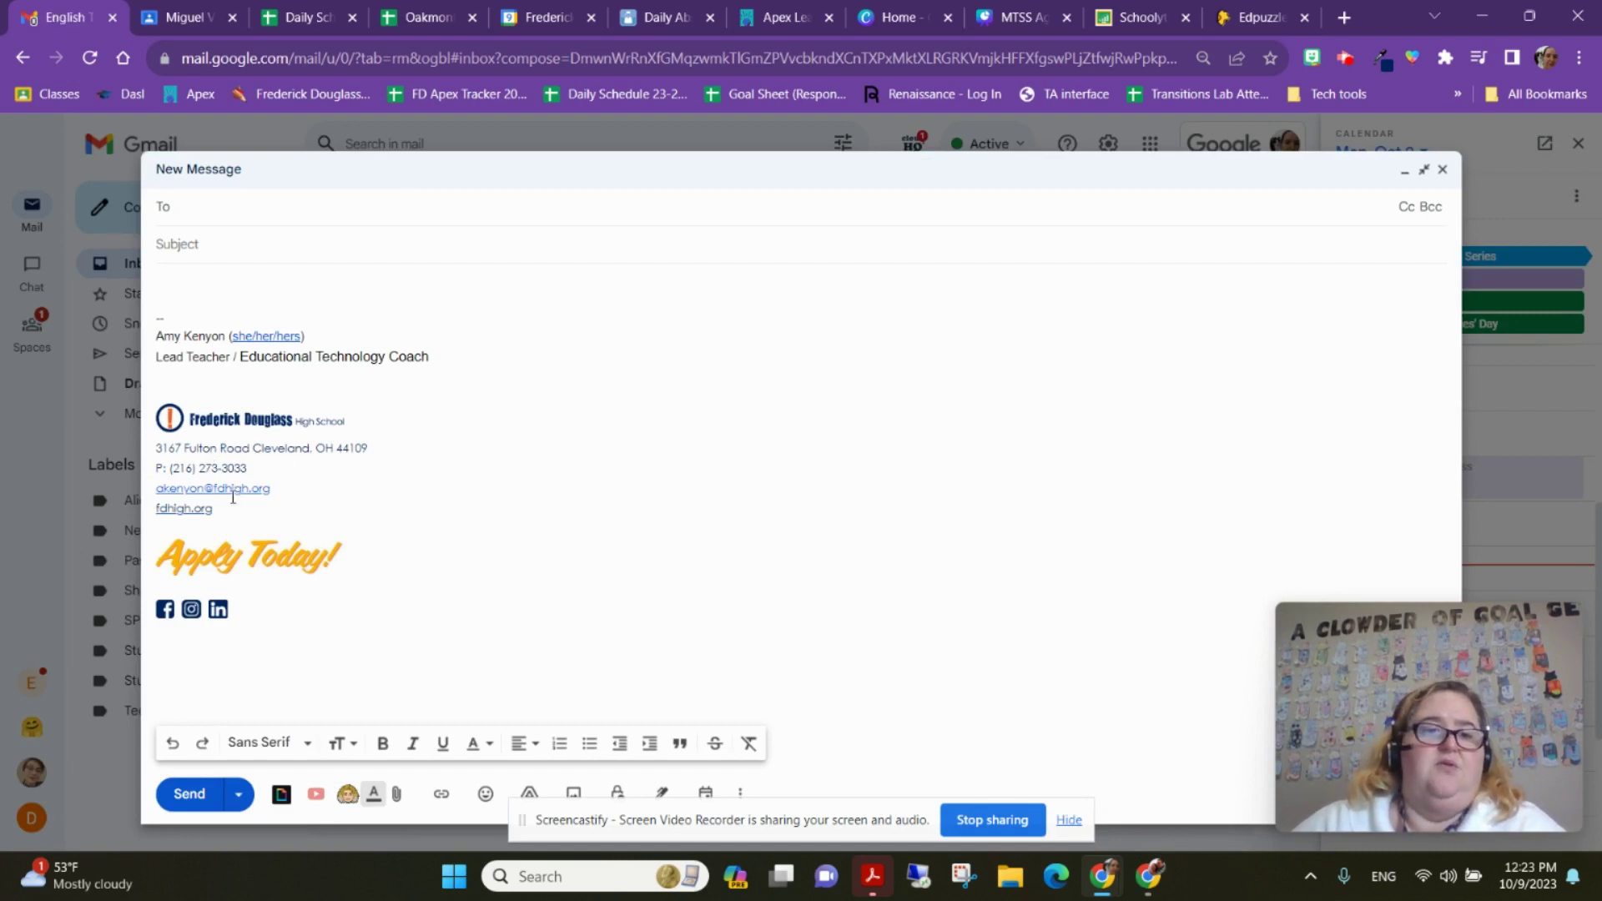
triple_click(246, 554)
click(670, 496)
click(250, 557)
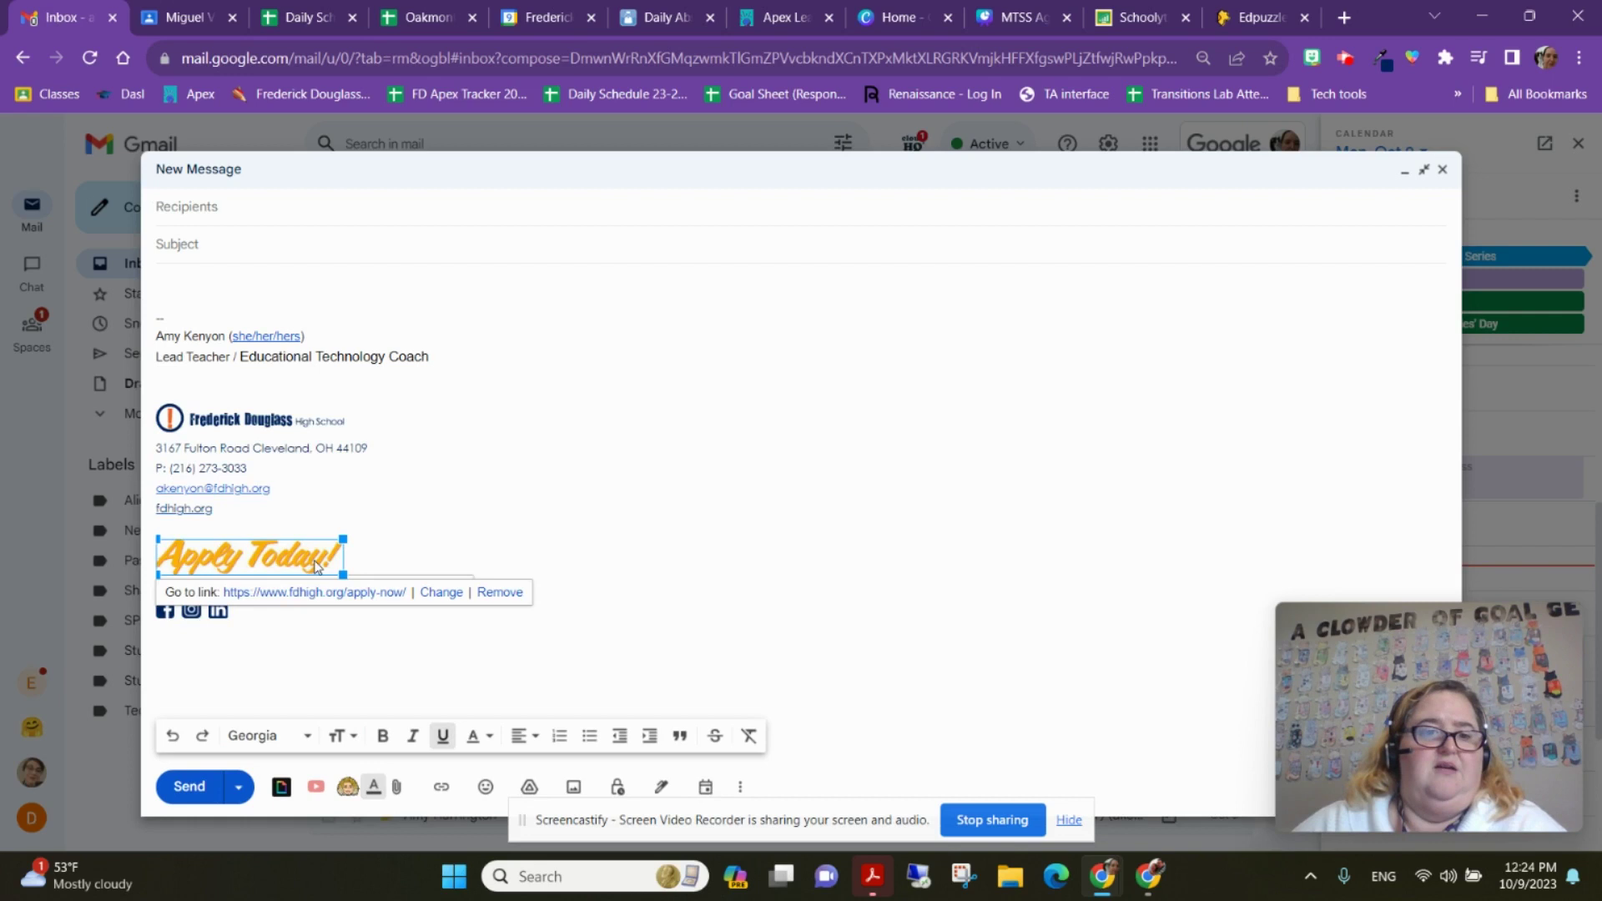
click(440, 515)
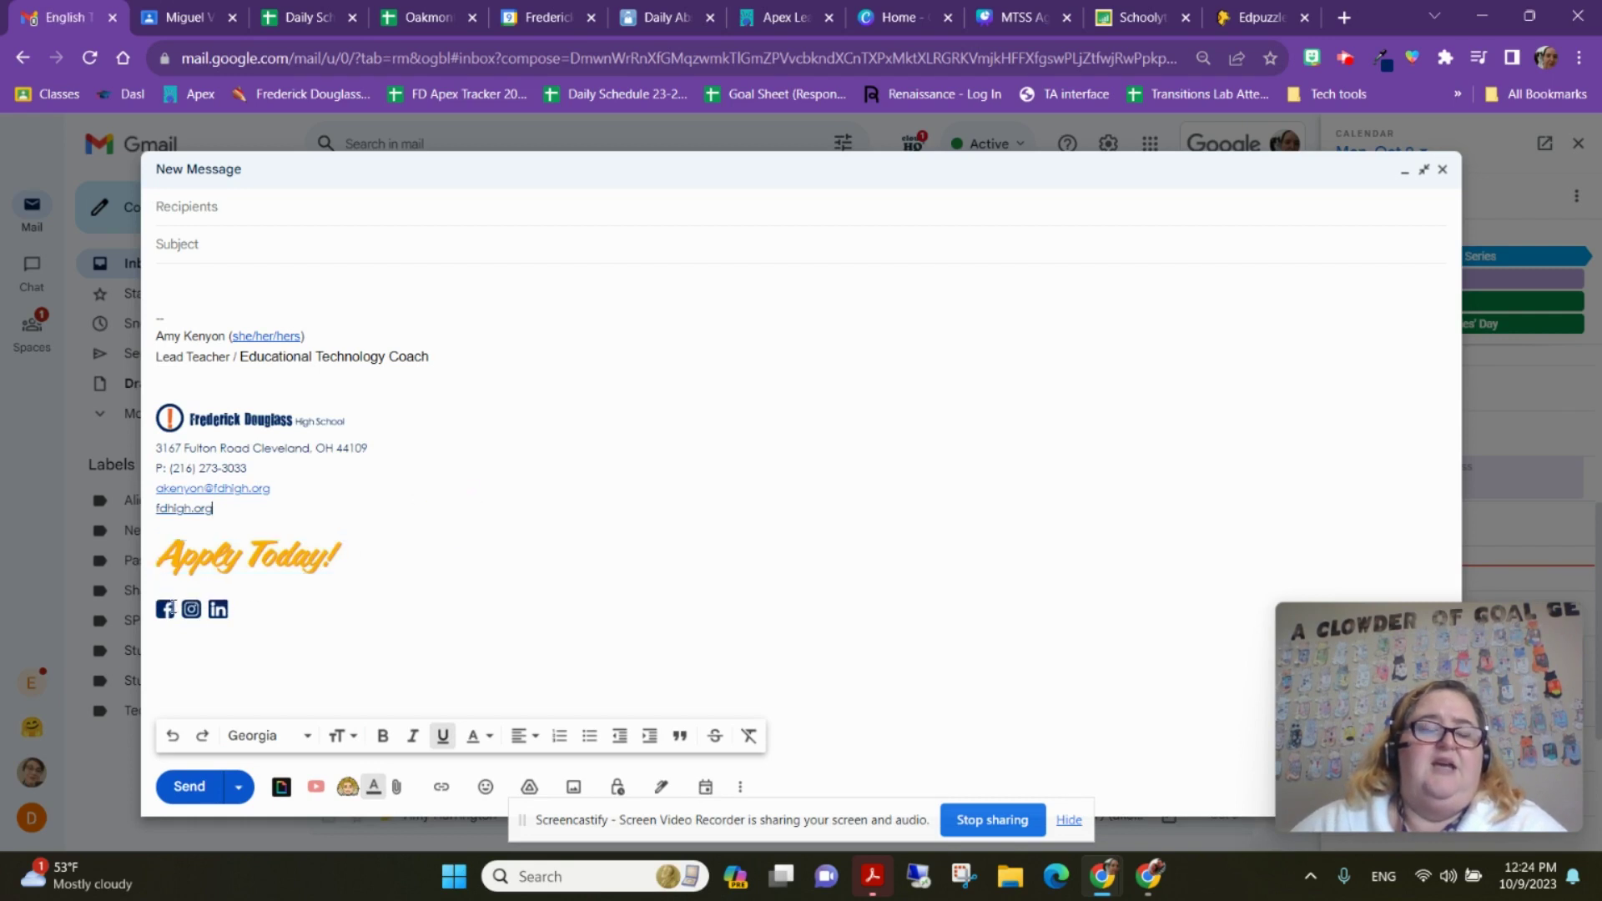
click(218, 610)
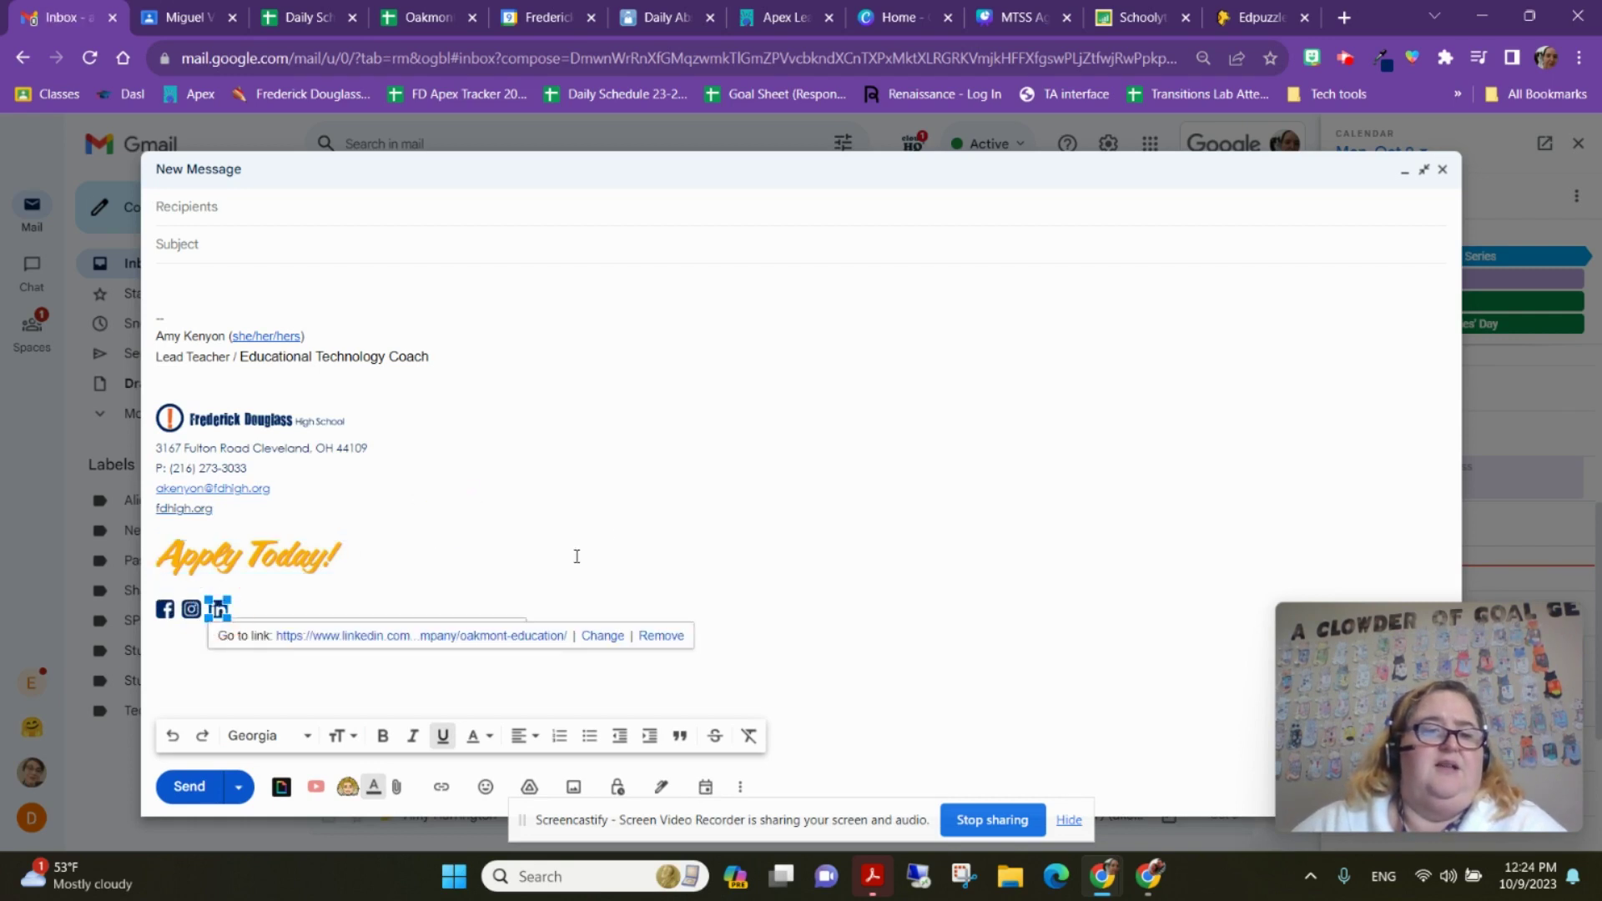
click(609, 534)
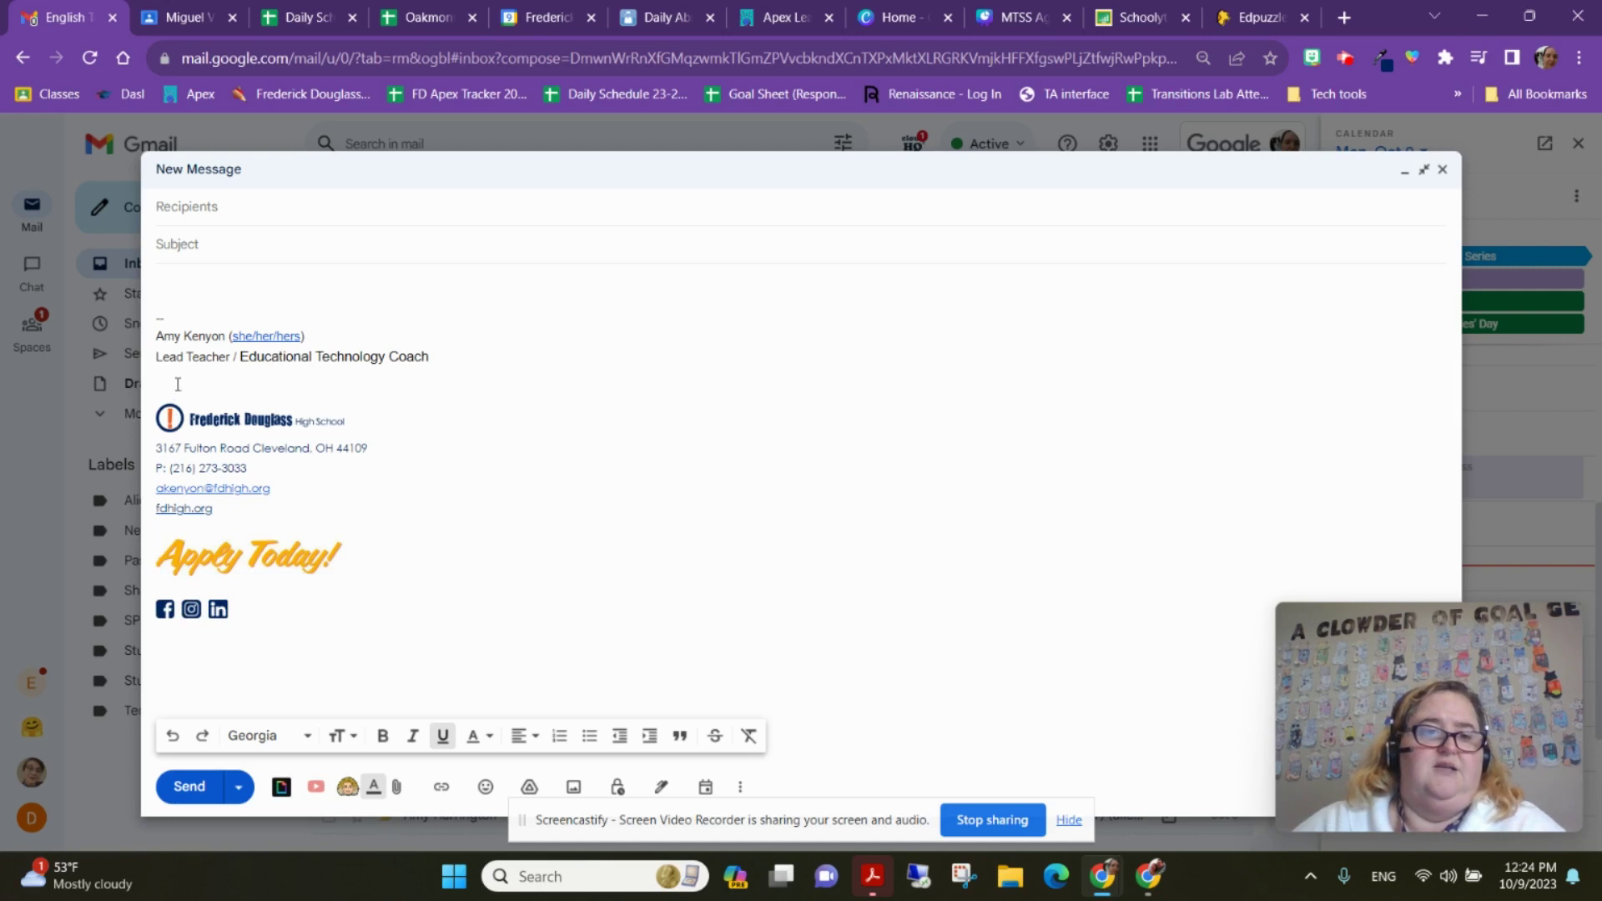
mouse_move(178, 384)
mouse_down()
mouse_move(236, 518)
mouse_move(257, 651)
mouse_up()
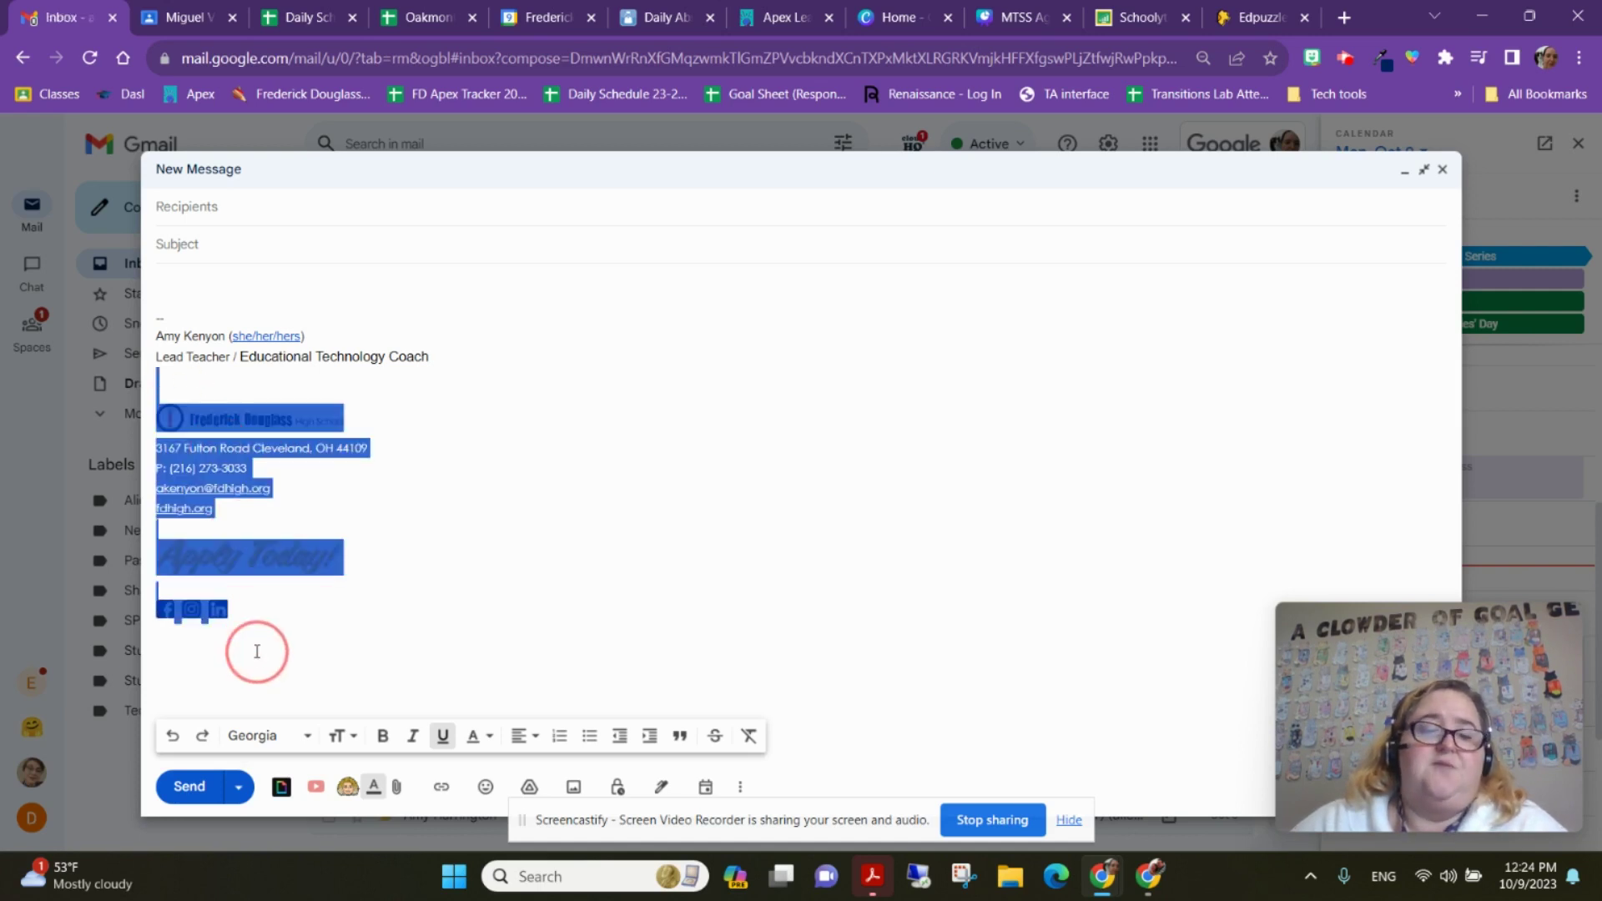
right_click(225, 421)
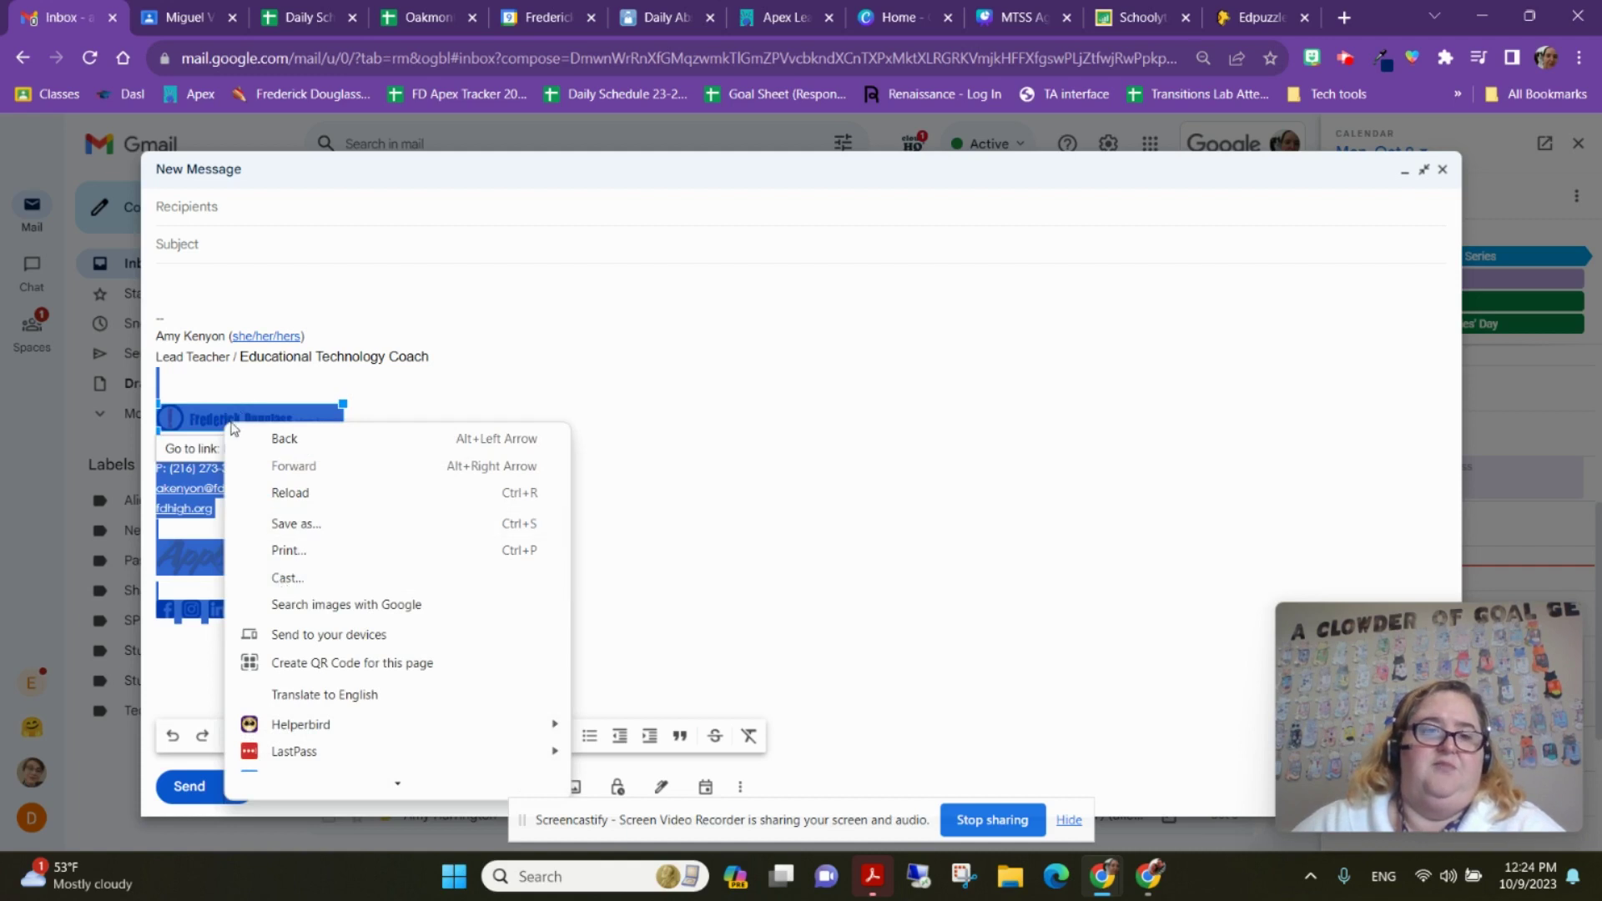
click(215, 412)
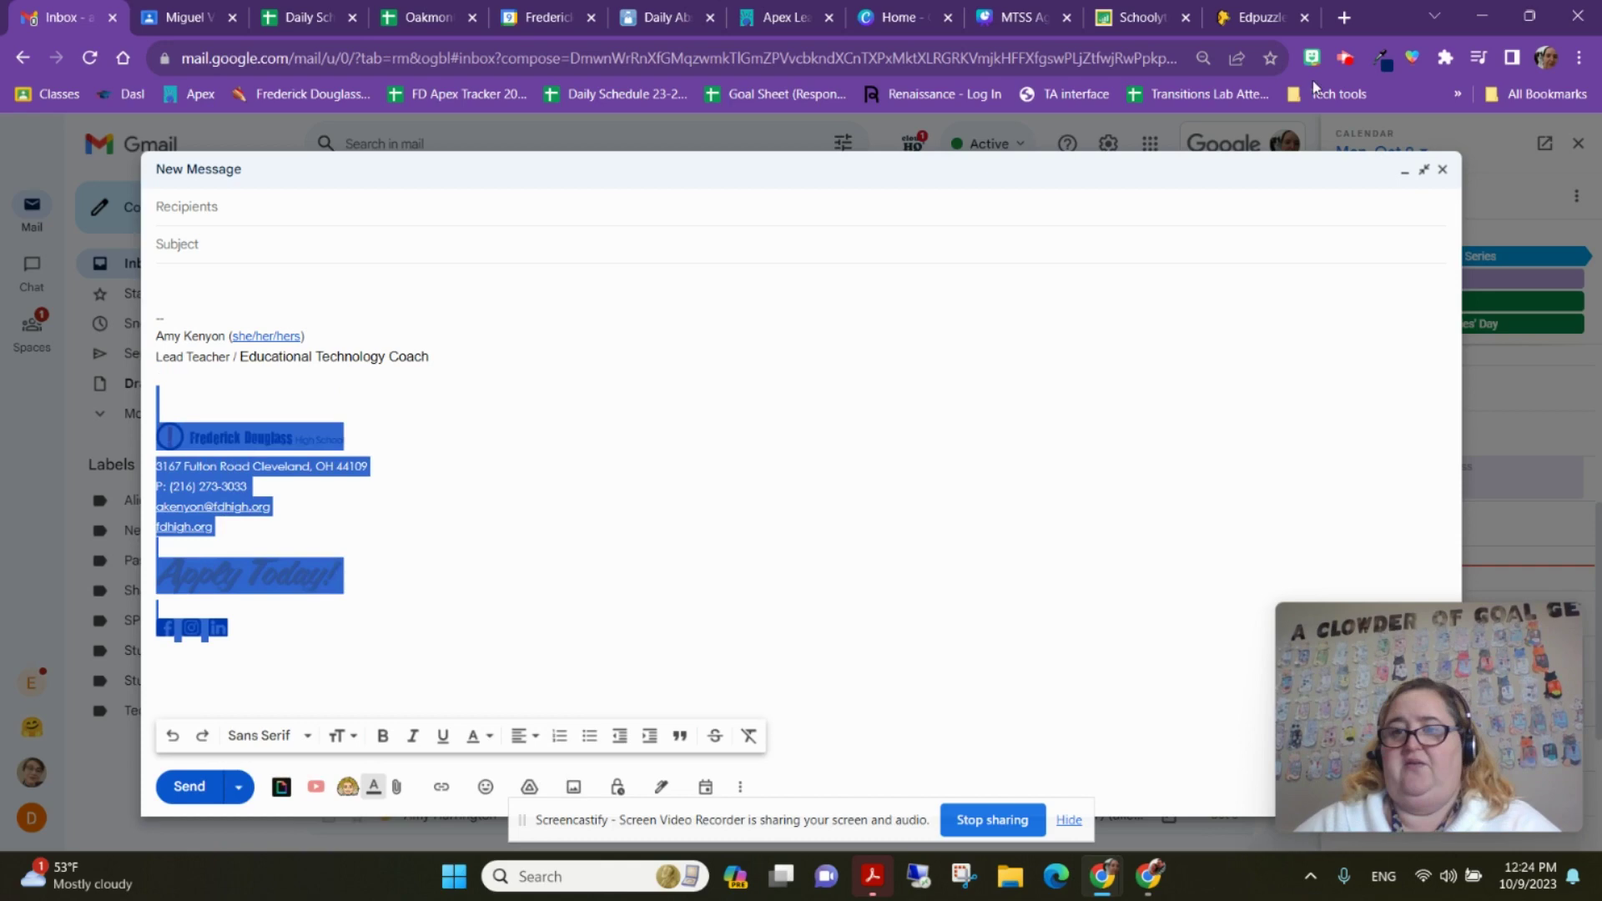
Minimize the draft and reach the full settings through the quick settings panel's See all settings
click(1406, 174)
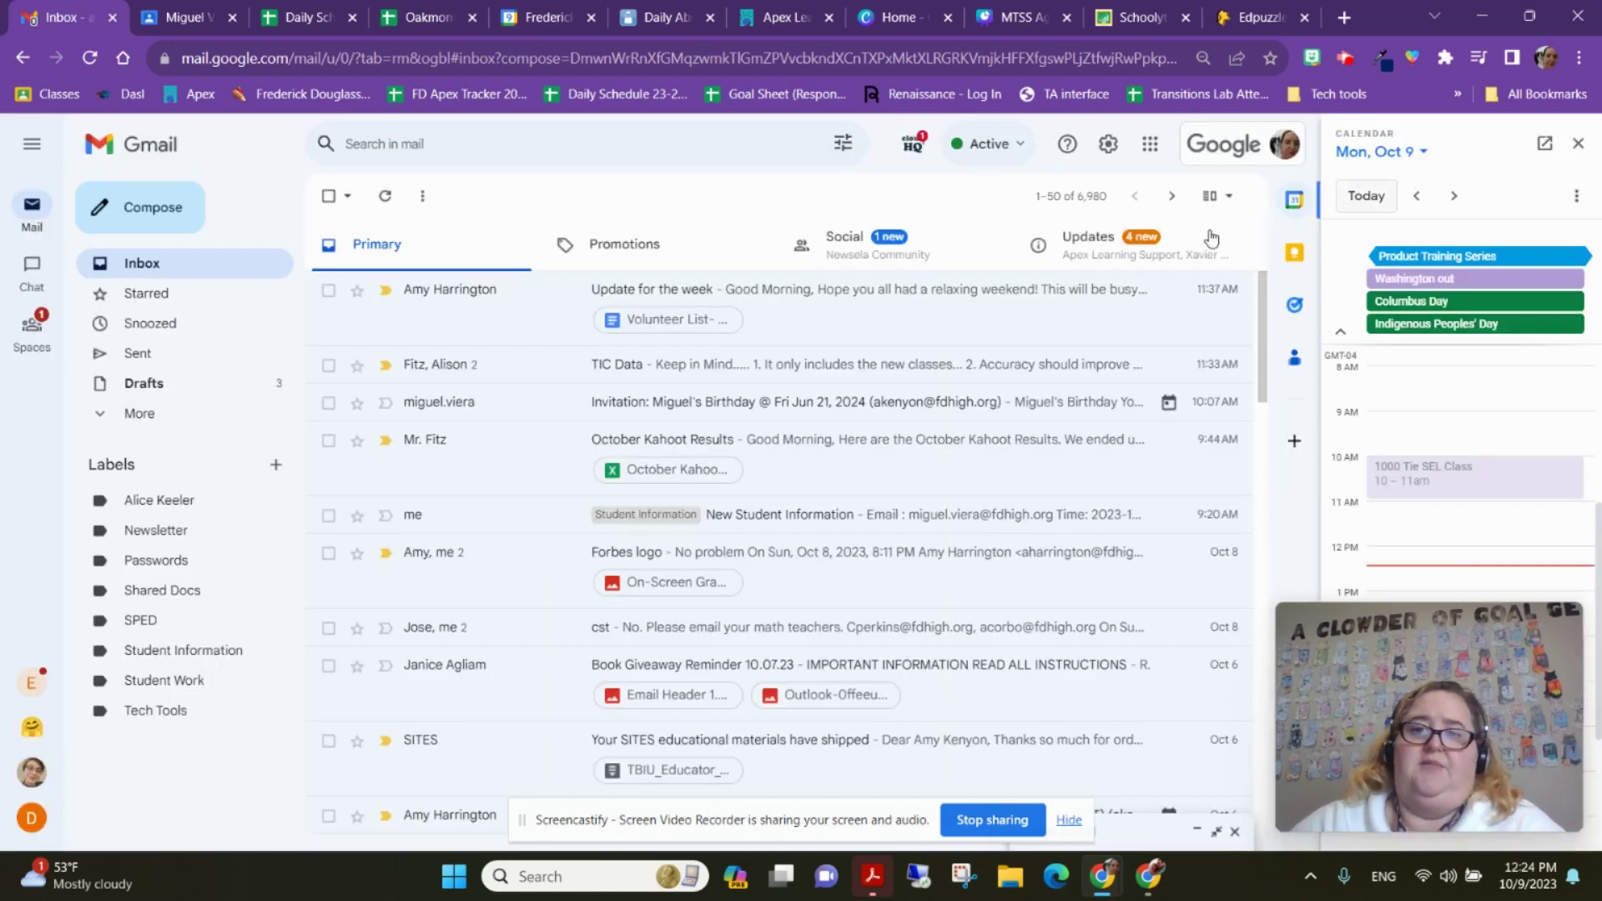
click(1109, 146)
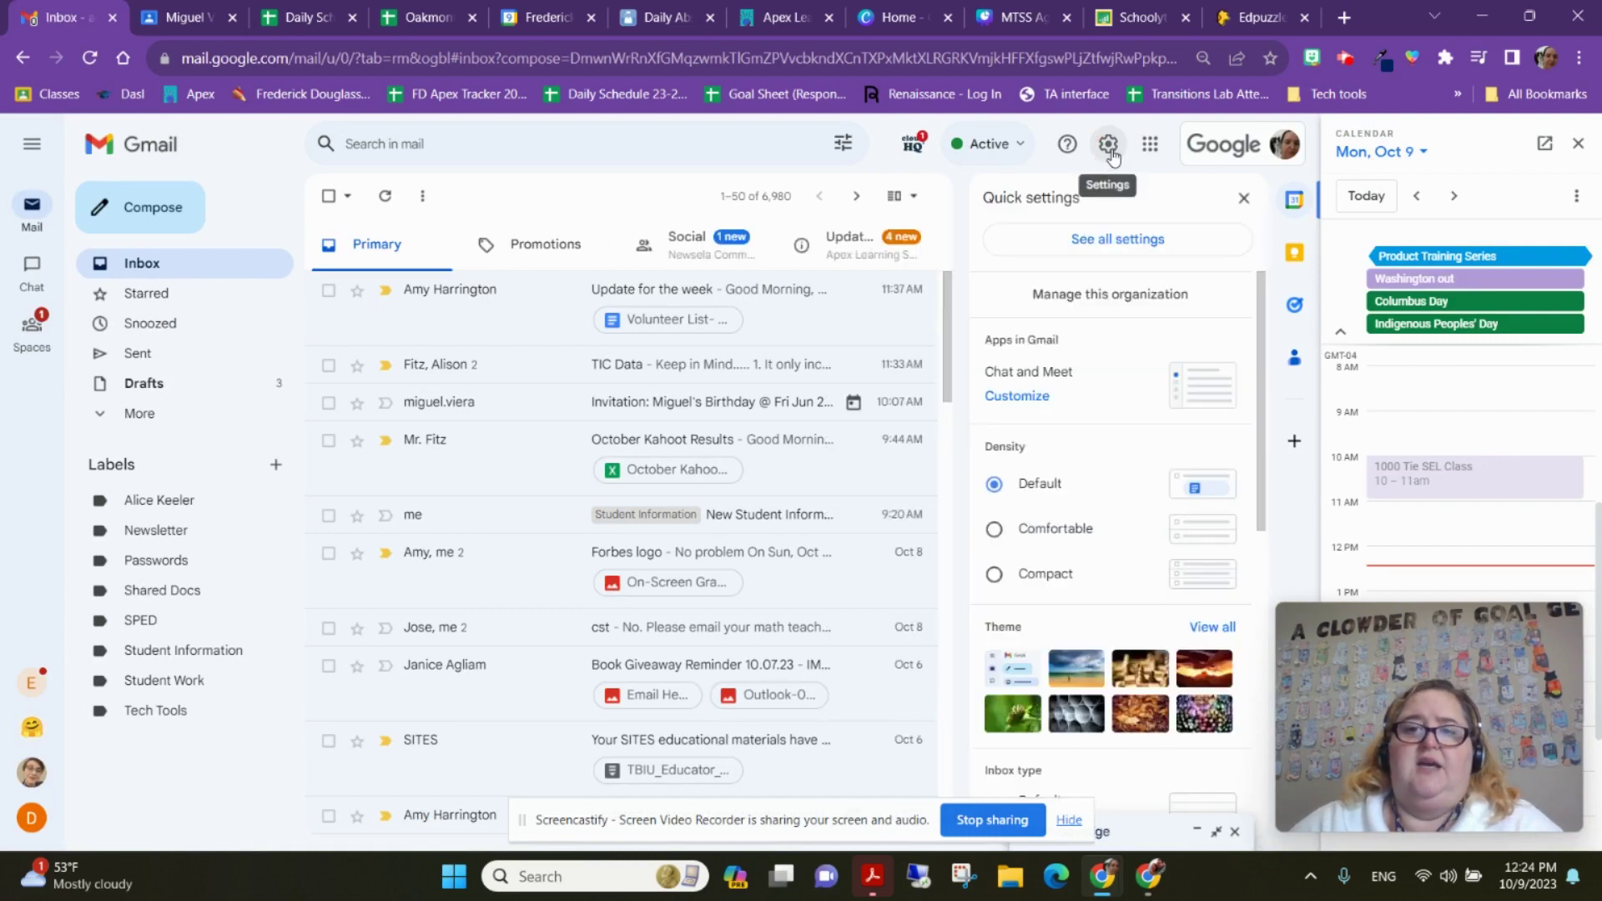
click(1107, 157)
click(1106, 155)
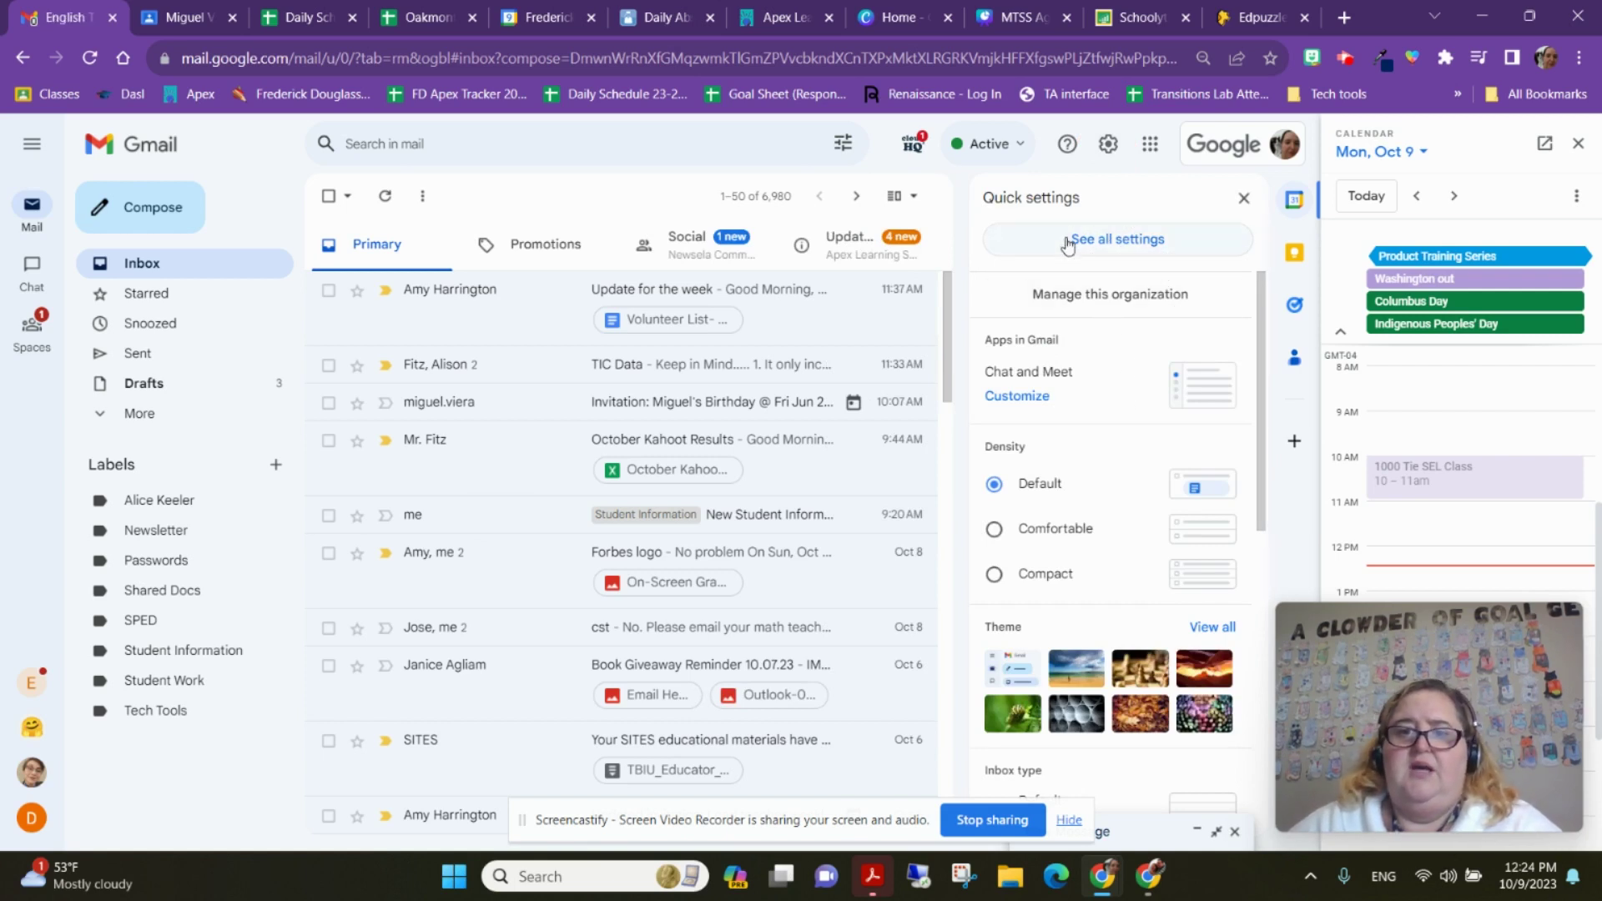
click(1132, 242)
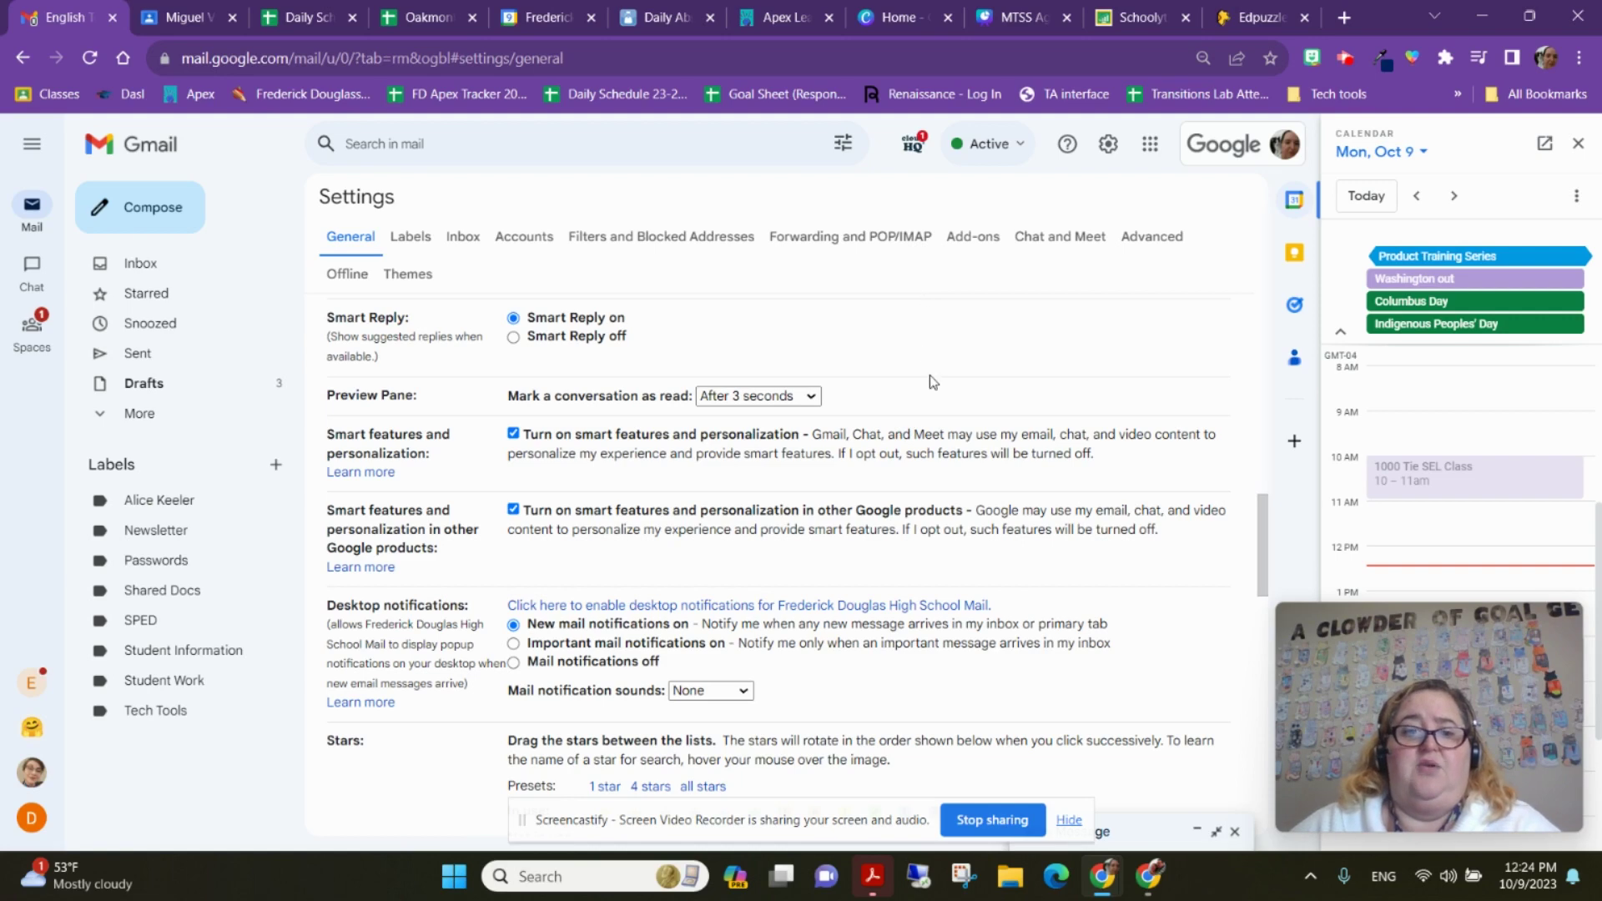
Scroll down to the Signature section and select part of the existing signature text to review it
scroll(929, 374, down, 10)
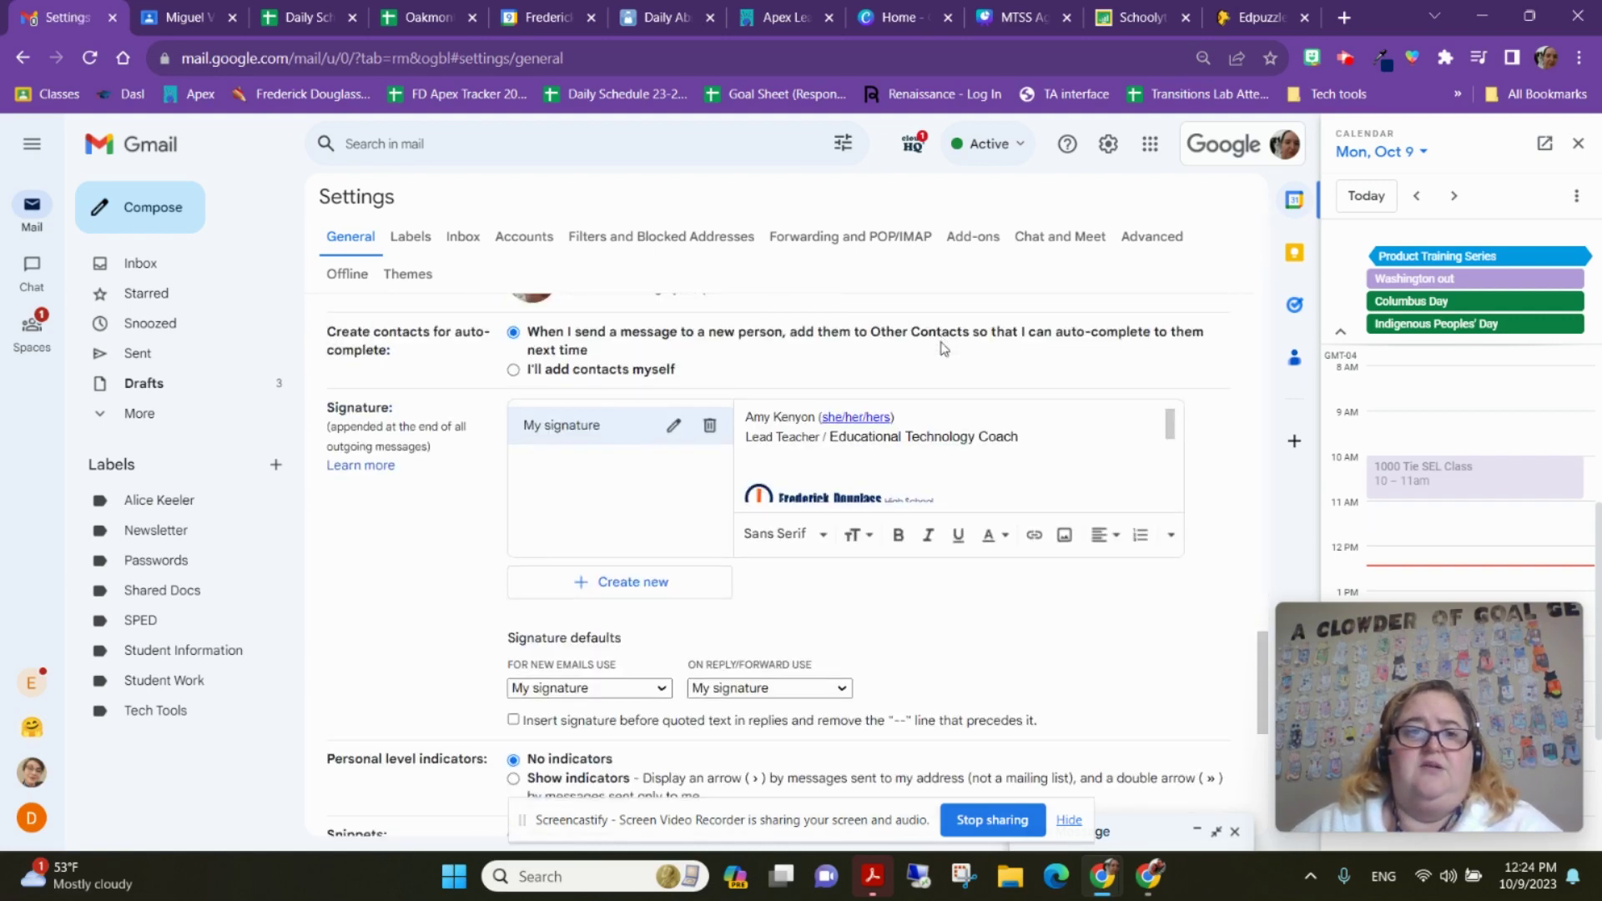
scroll(943, 348, down, 1)
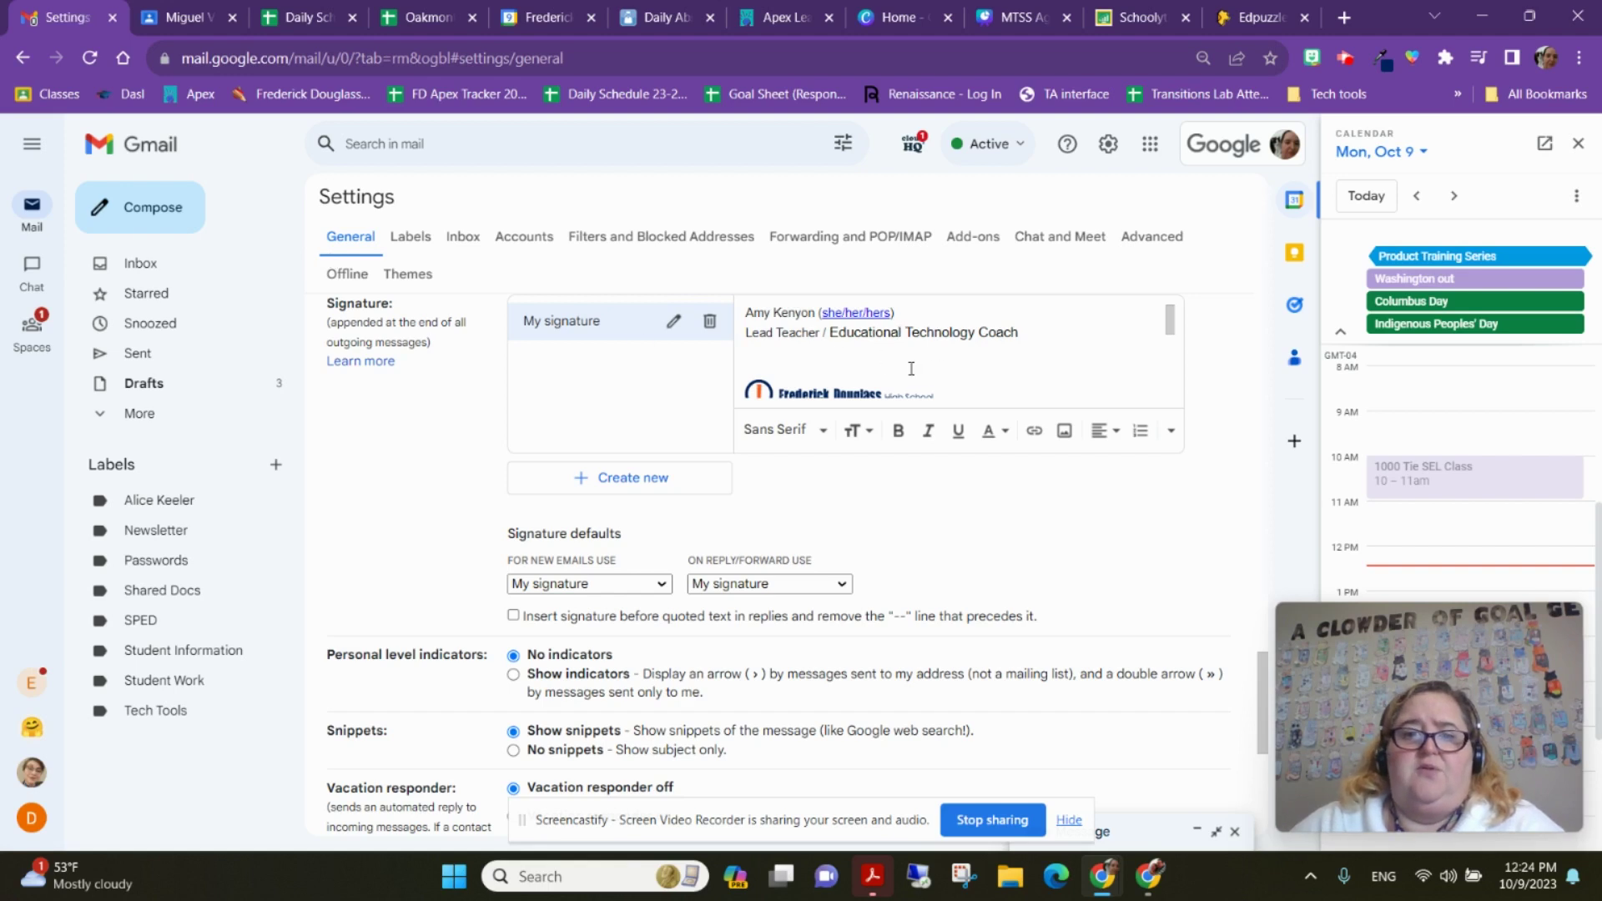
click(1064, 362)
scroll(923, 367, down, 5)
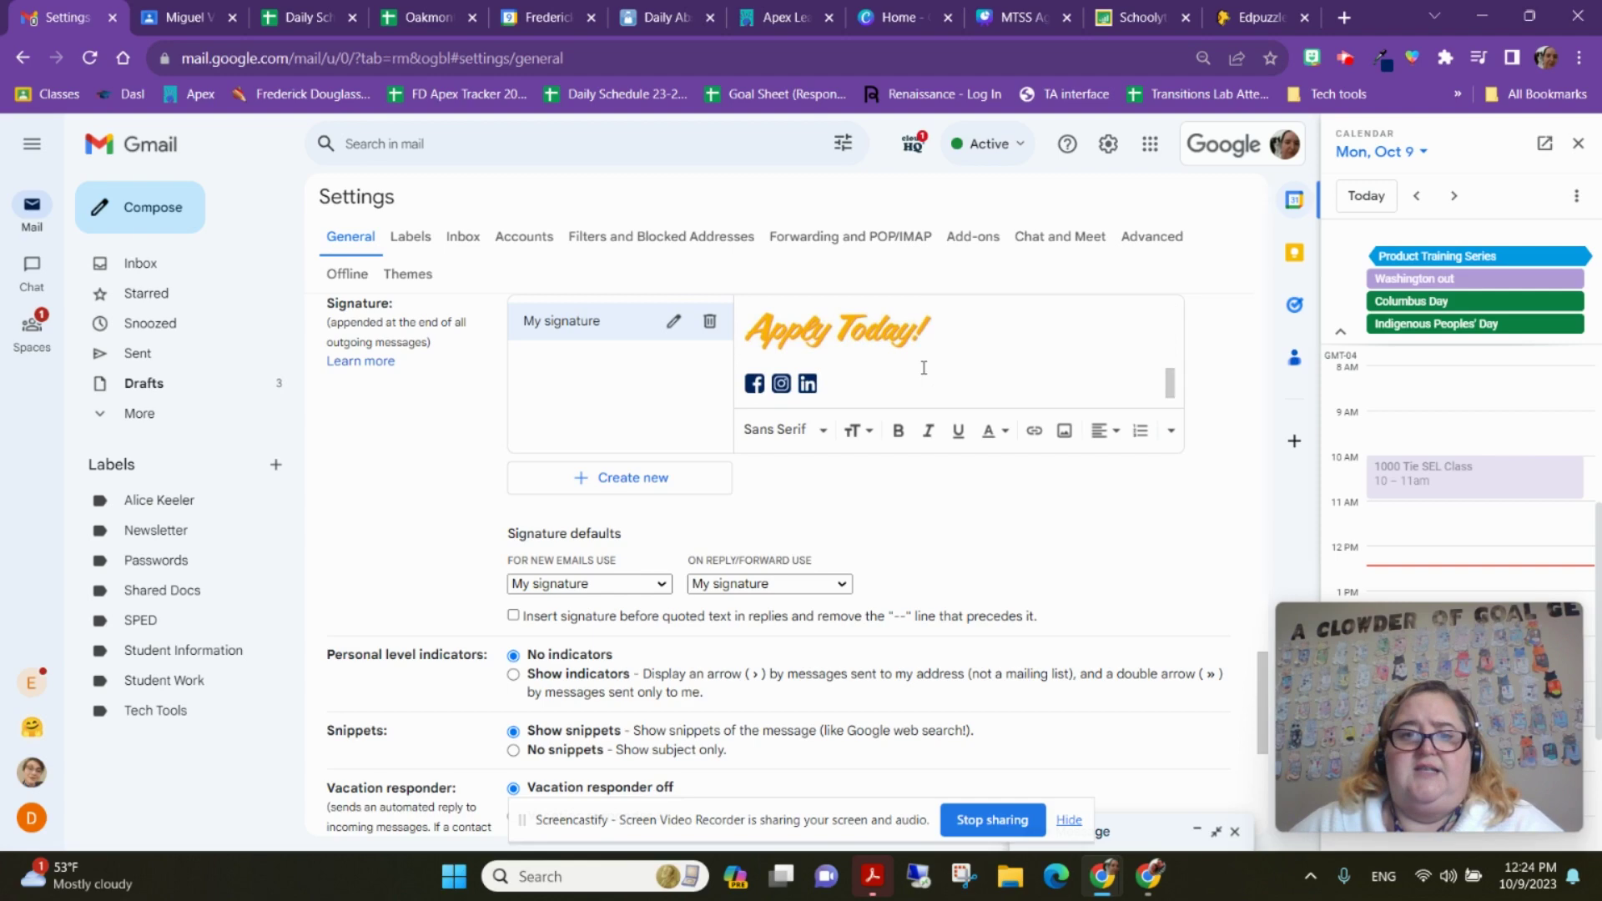
mouse_move(868, 387)
mouse_down()
mouse_move(711, 228)
mouse_move(1048, 383)
mouse_move(1088, 438)
mouse_up()
scroll(1088, 439, down, 4)
scroll(1088, 439, up, 5)
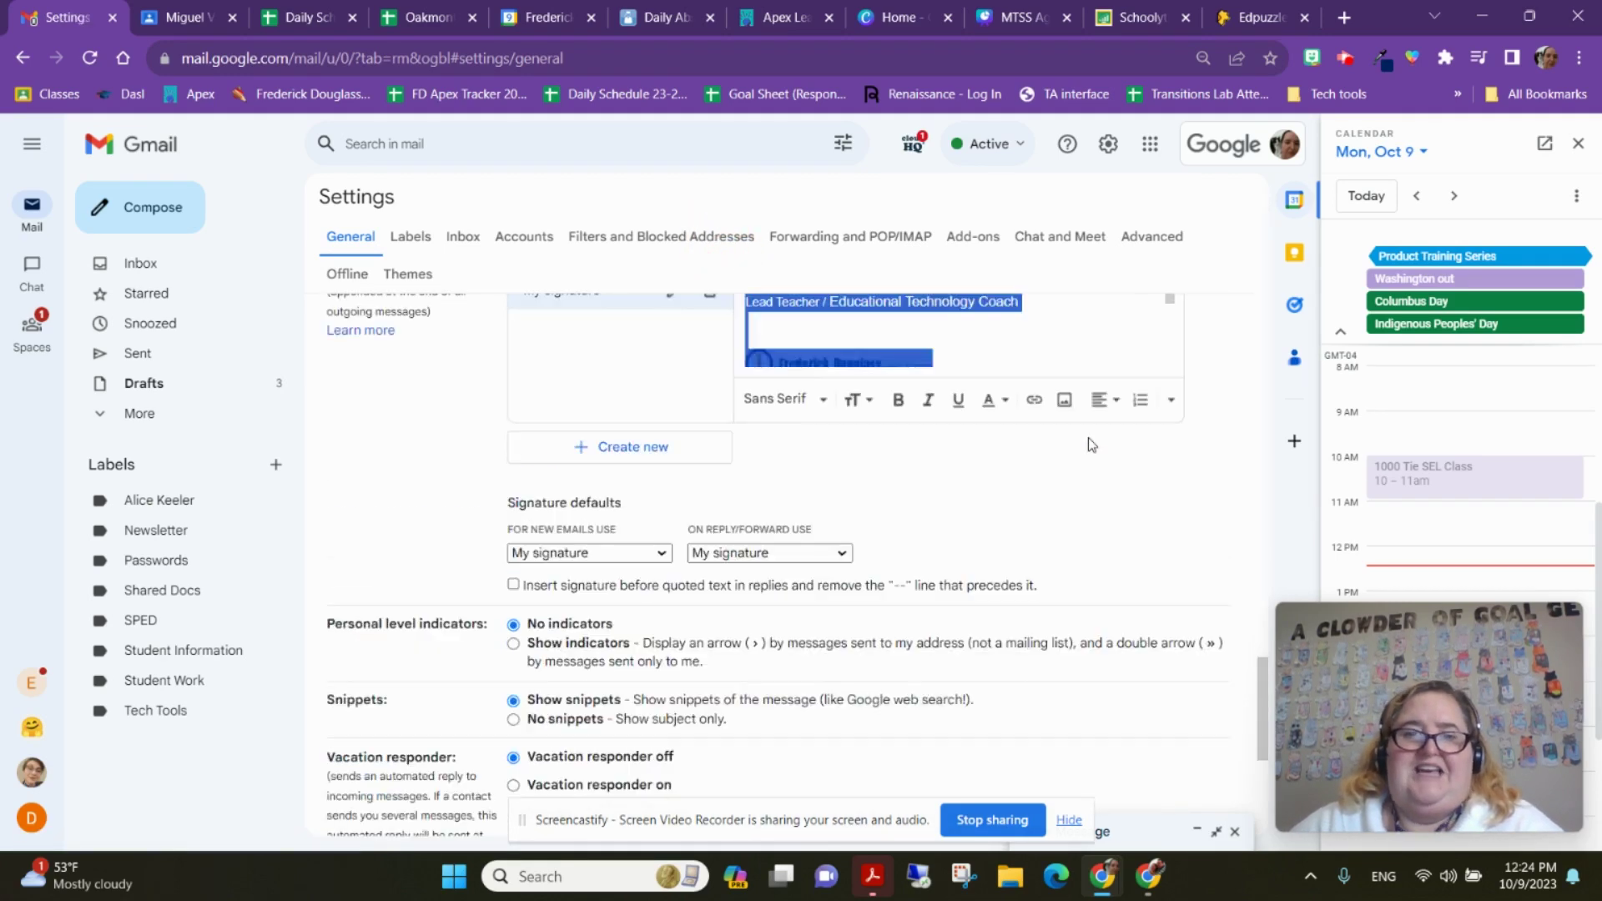
click(1018, 463)
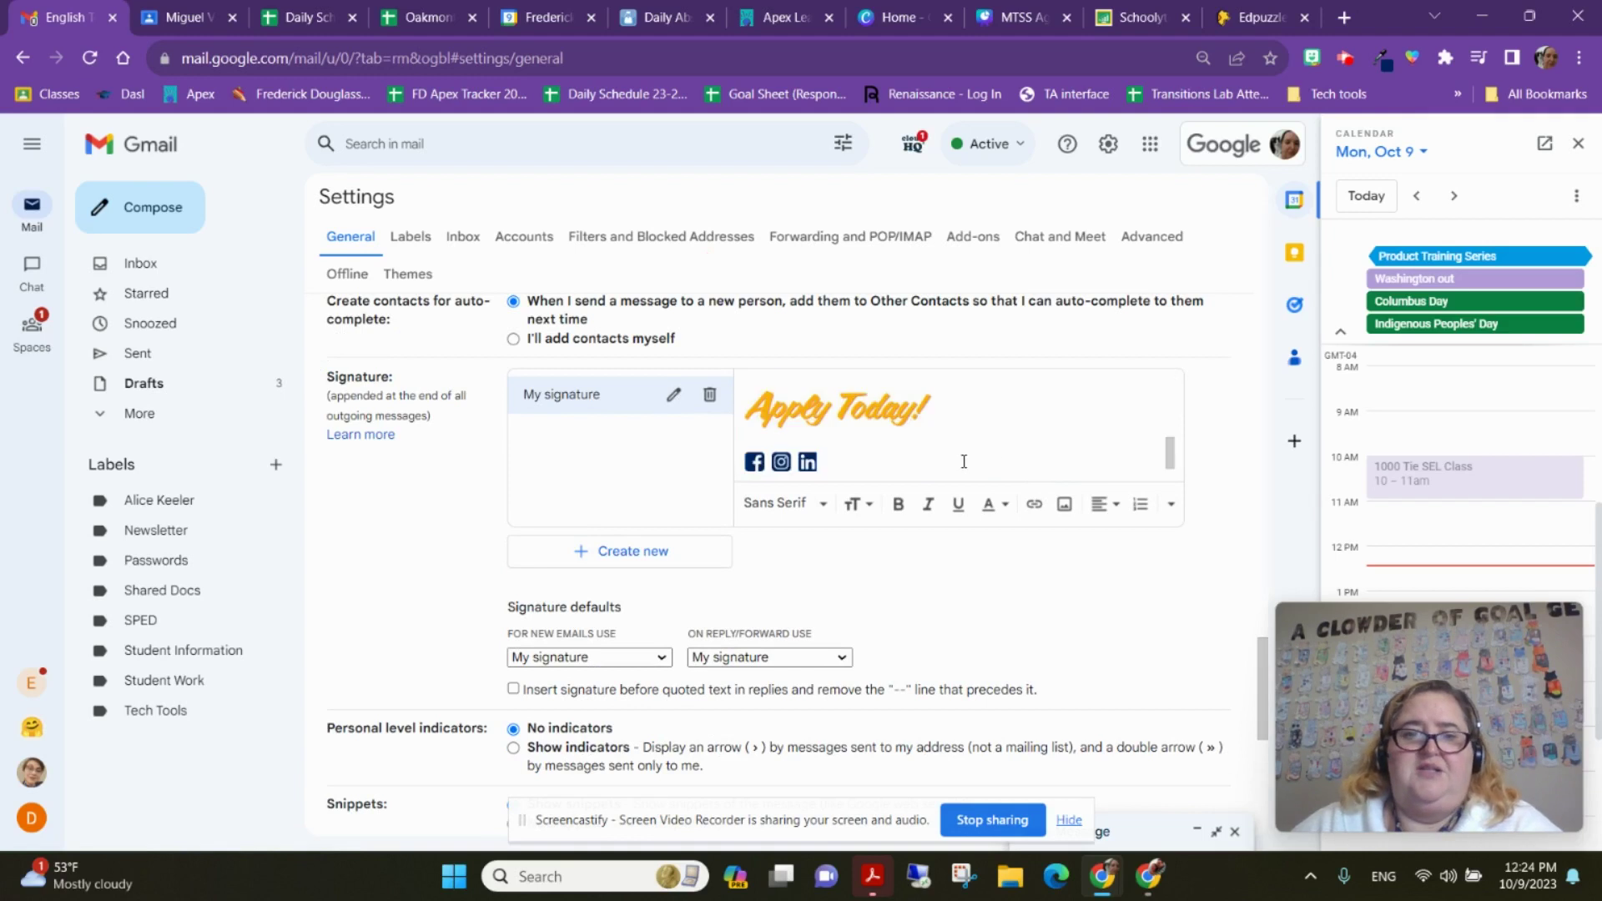
scroll(959, 441, up, 2)
scroll(959, 441, down, 2)
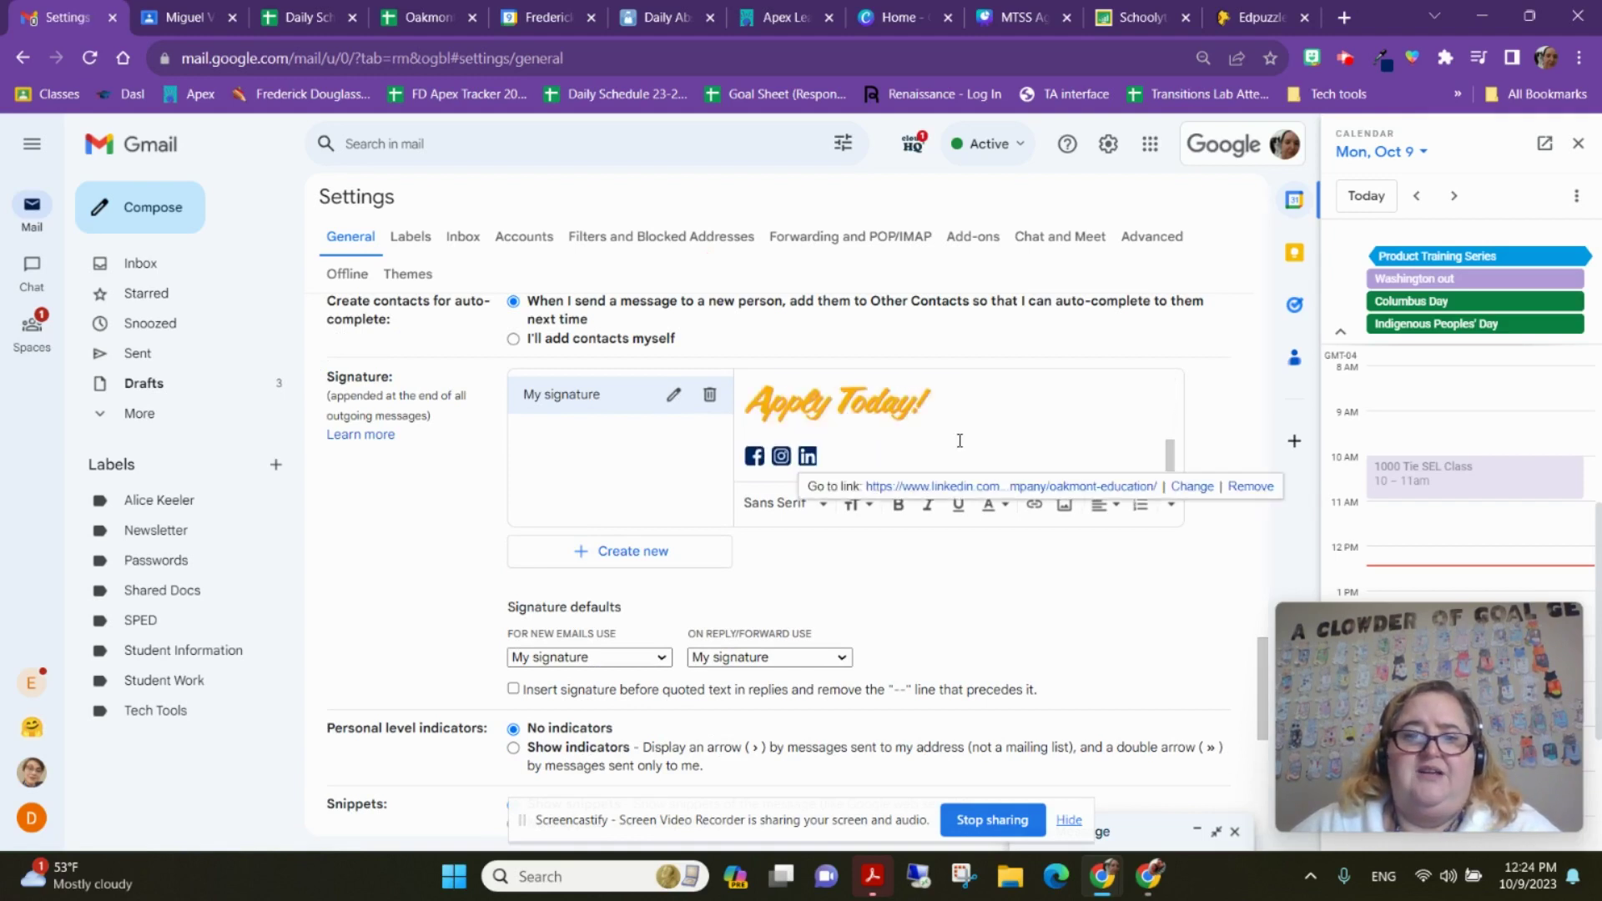
scroll(957, 442, up, 3)
Delete the signature from the logo to the end, undo it, and leave the caret below the title
click(806, 400)
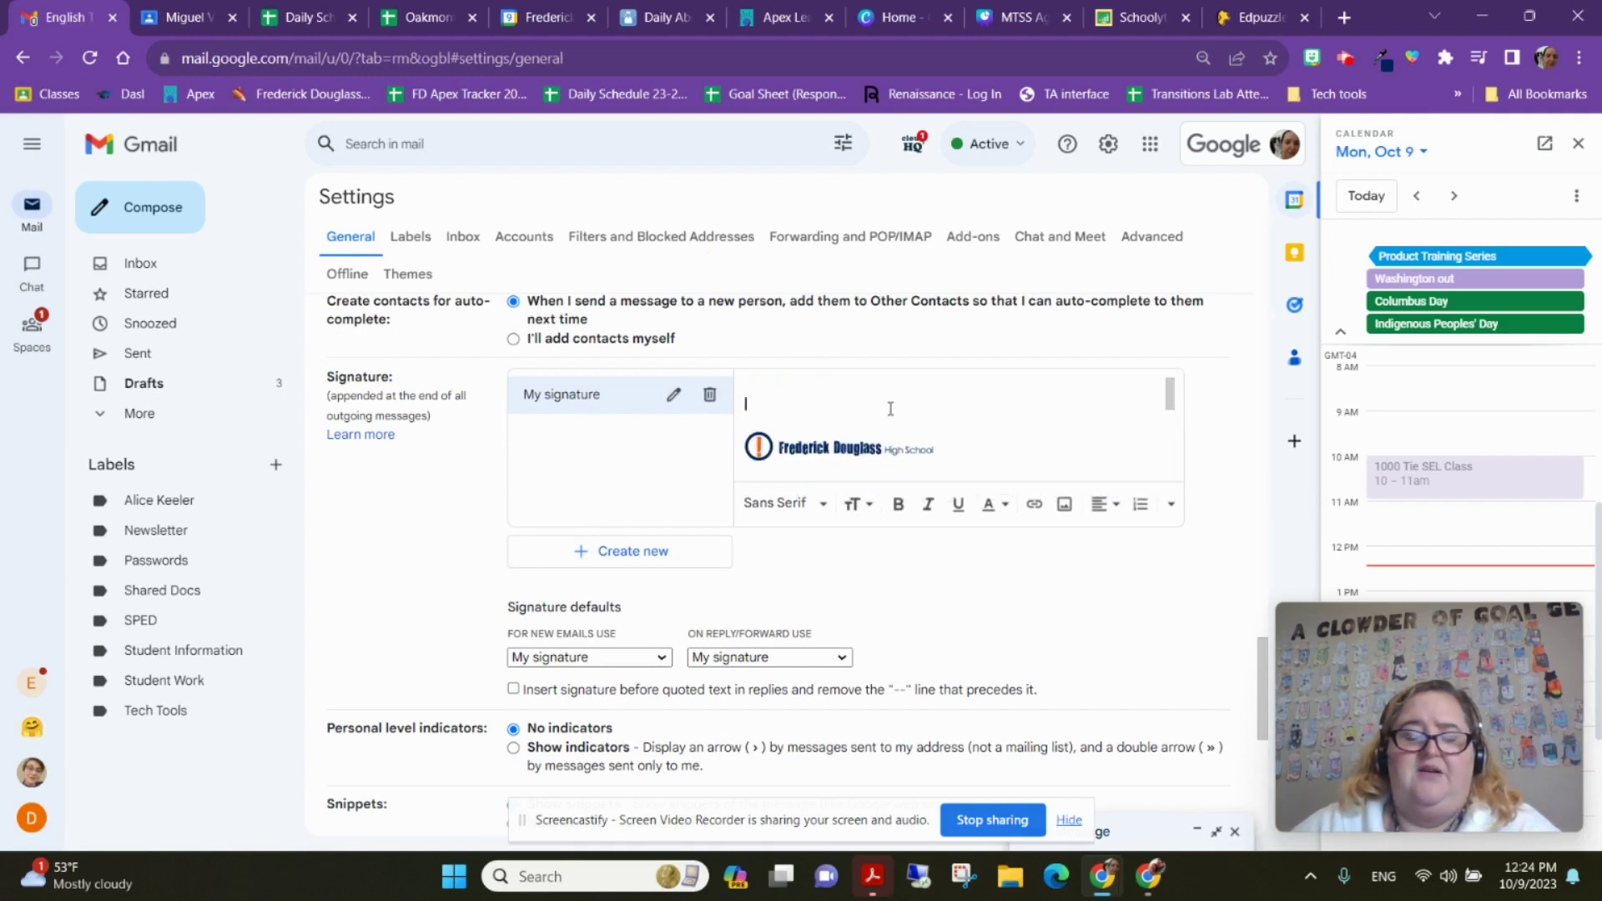
scroll(922, 411, up, 1)
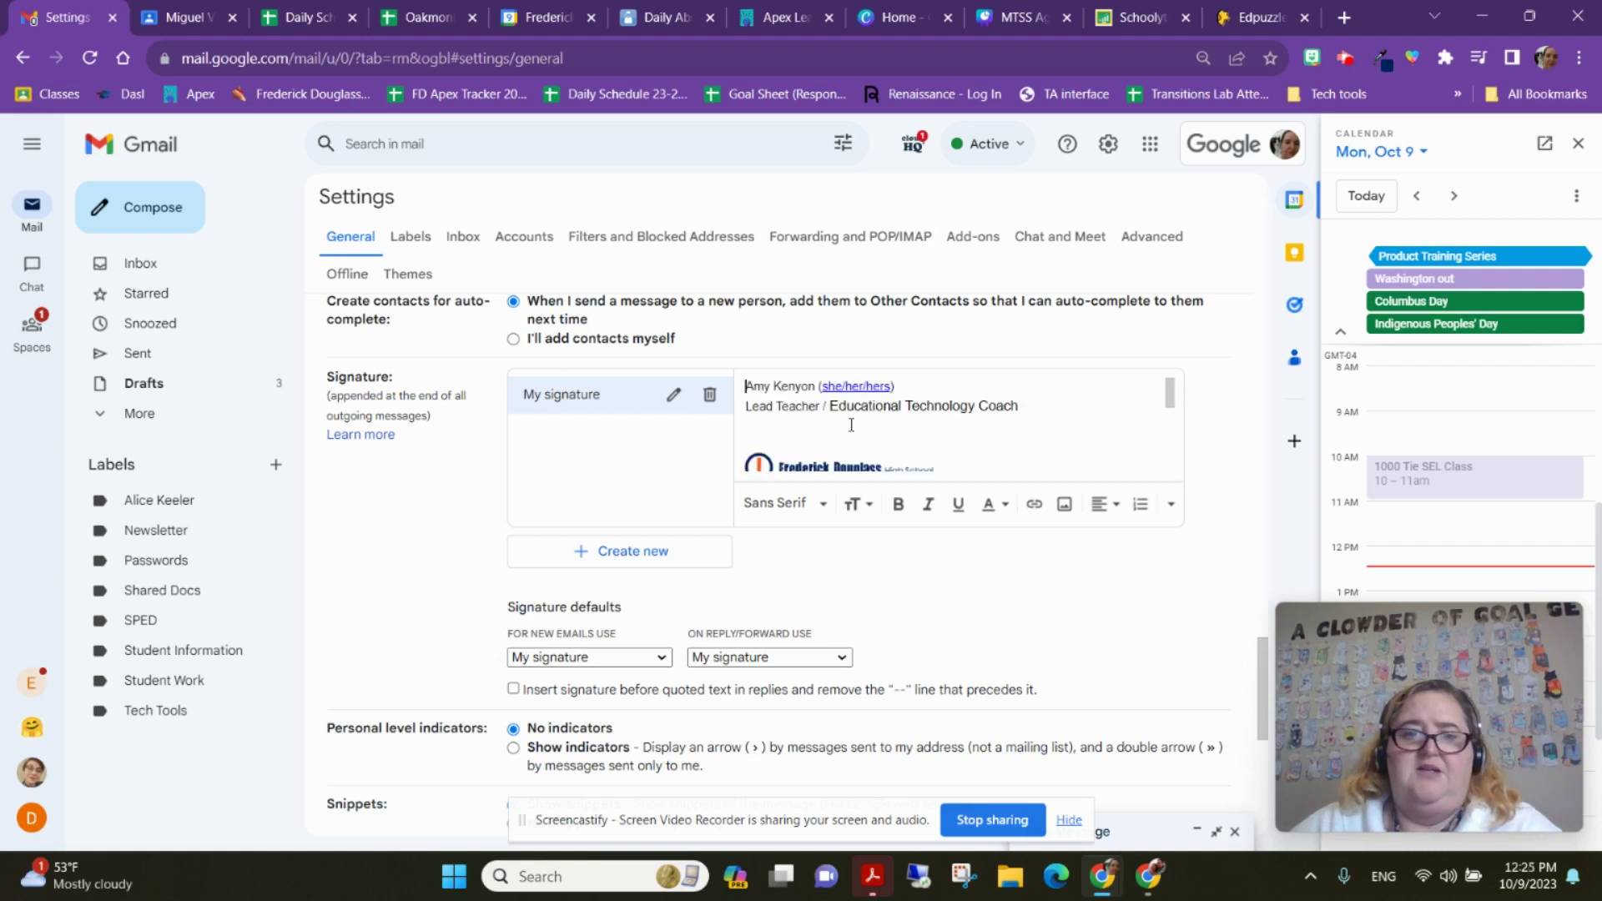
scroll(859, 421, down, 3)
scroll(842, 426, up, 3)
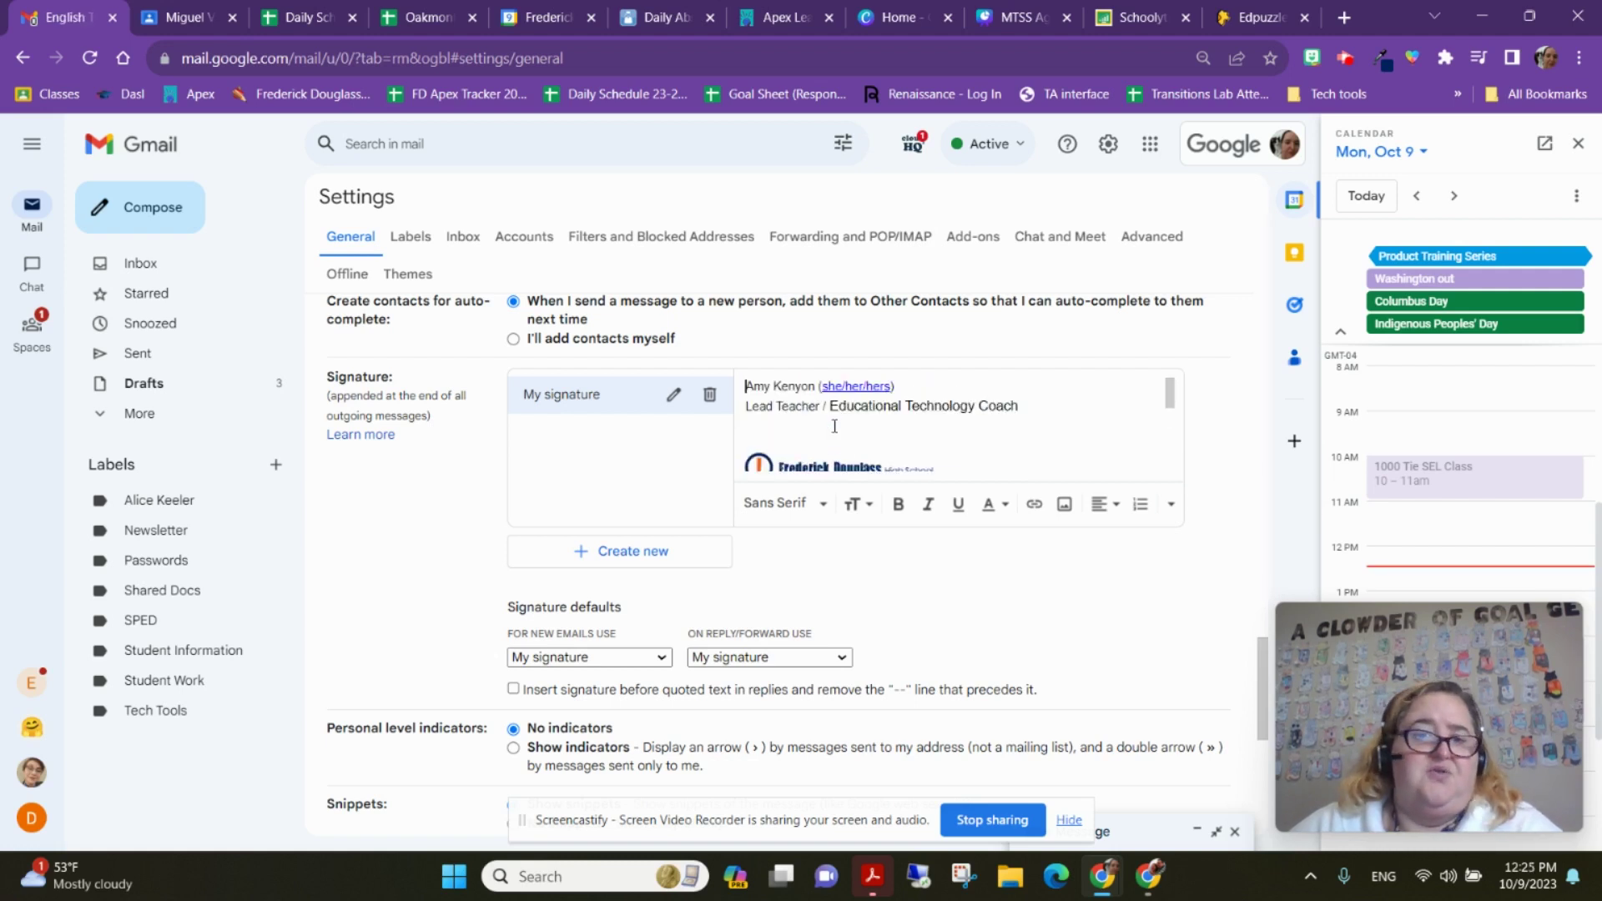
mouse_move(774, 447)
mouse_down()
mouse_move(917, 499)
mouse_move(957, 486)
mouse_up()
key(BackSpace)
key(ctrl+z)
scroll(961, 451, up, 3)
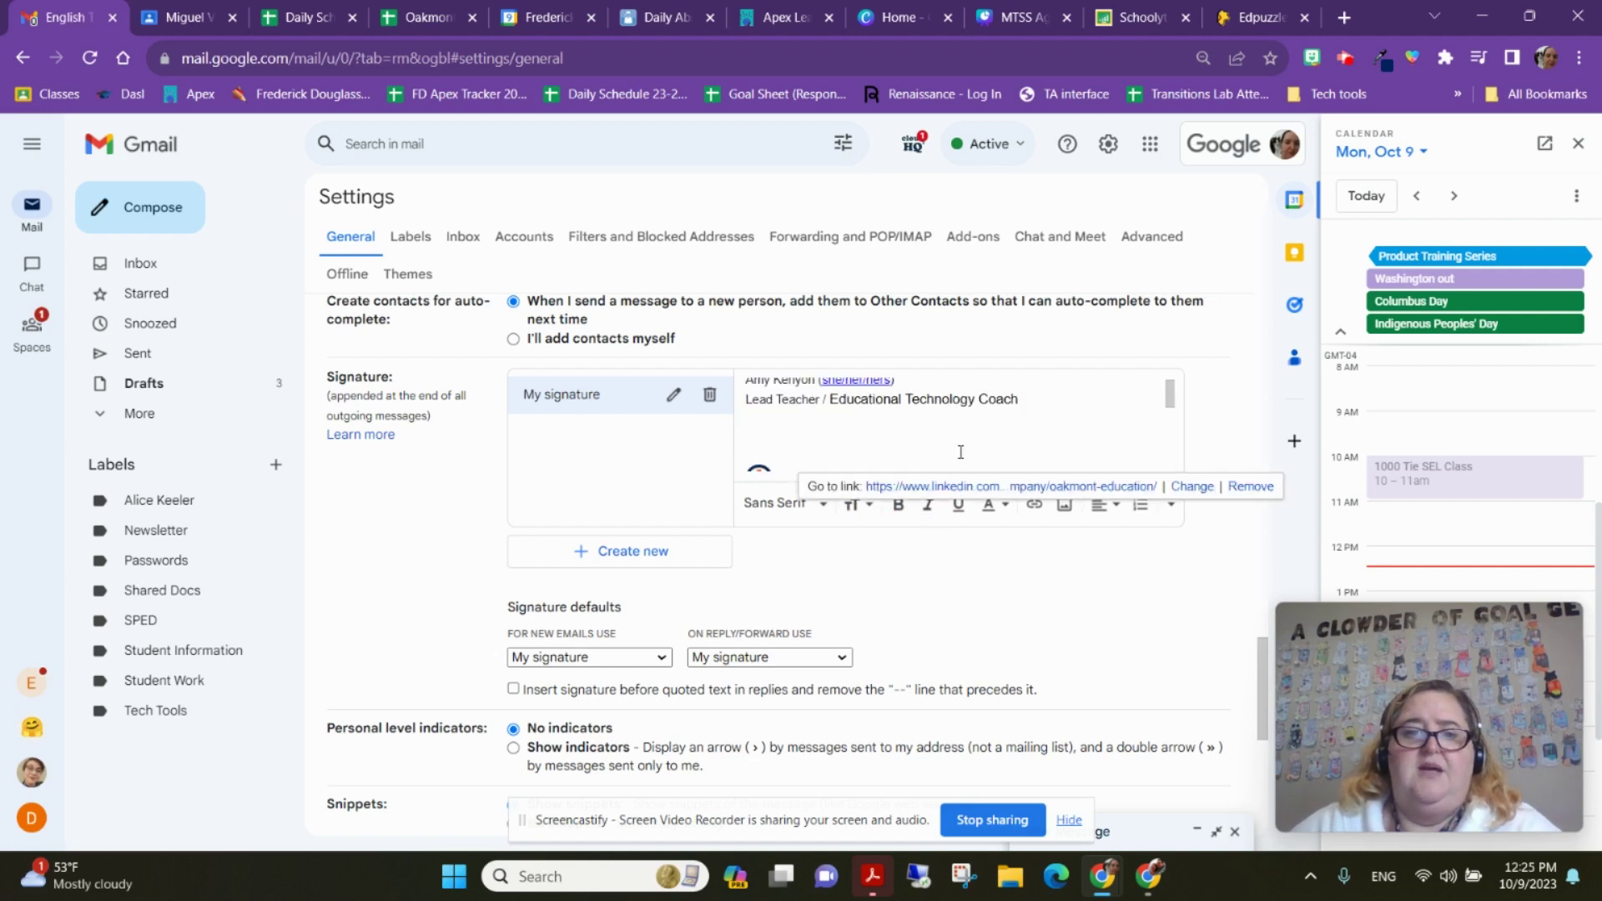
scroll(818, 427, up, 1)
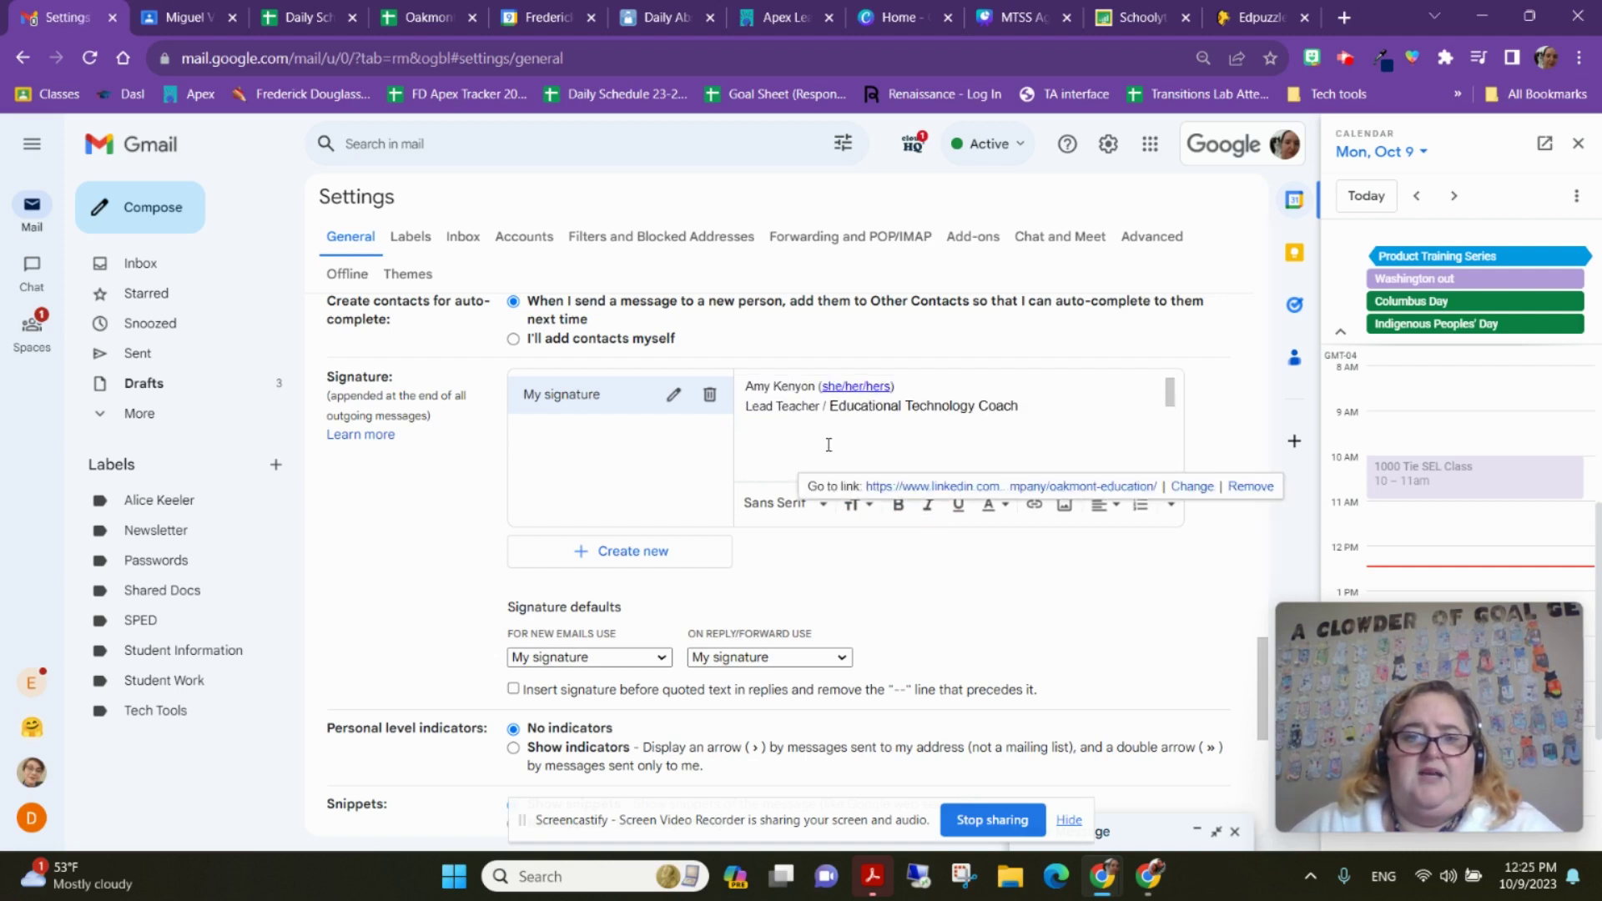
click(828, 445)
scroll(830, 444, down, 4)
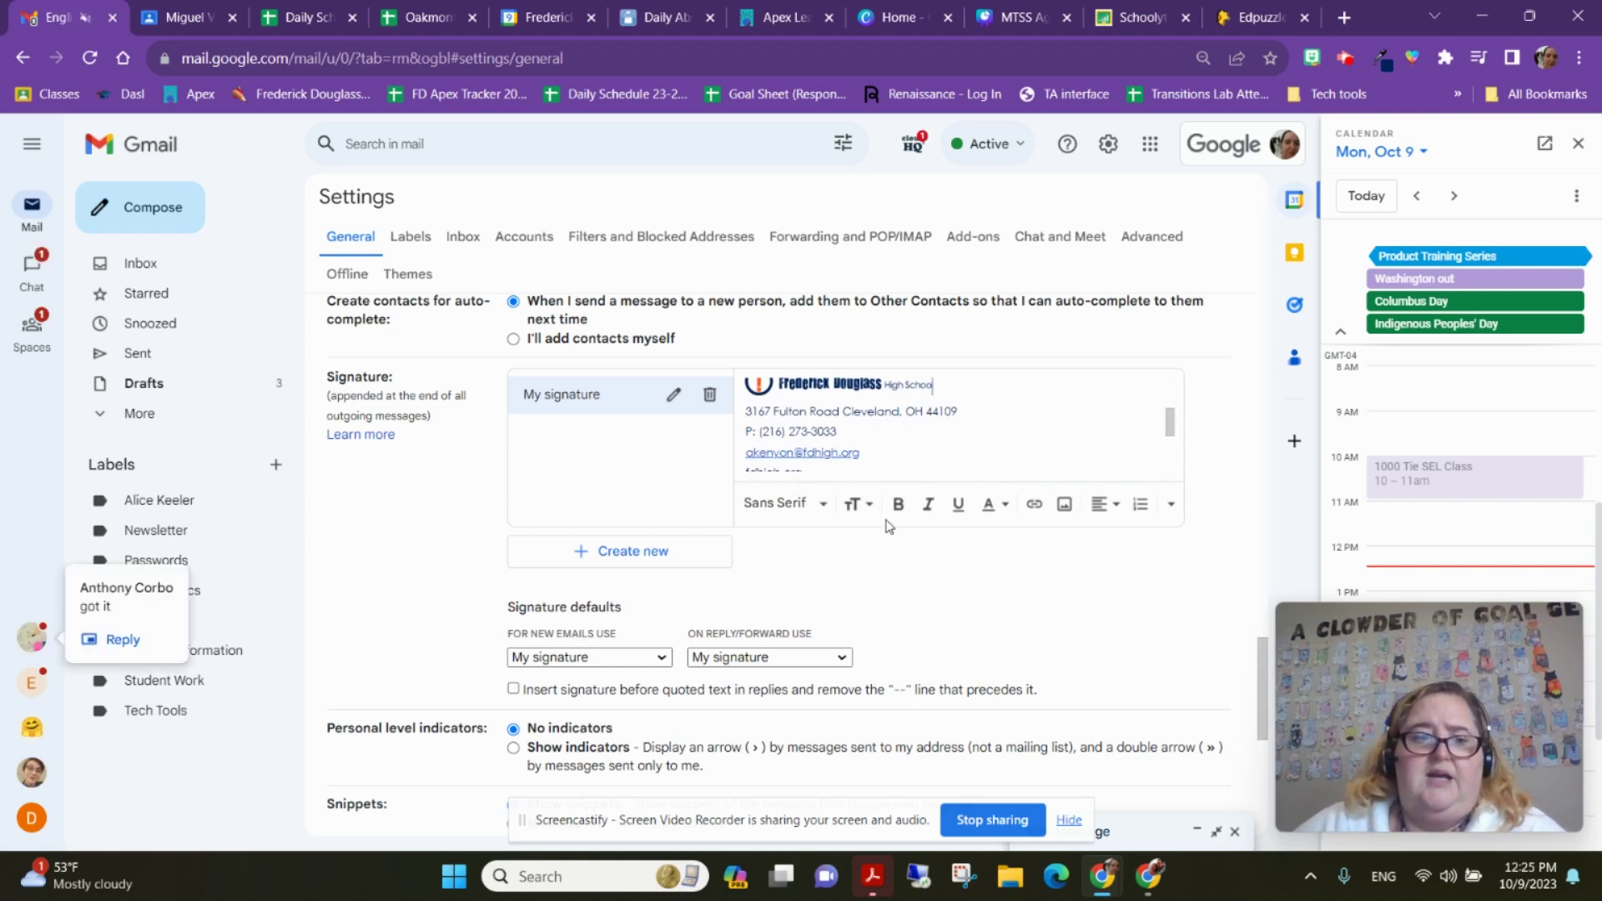
Try inserting a Fredrick_Douglass_HS logo from My Drive's All Schools > Marketing > Logos, then dismiss the permission error
click(1065, 505)
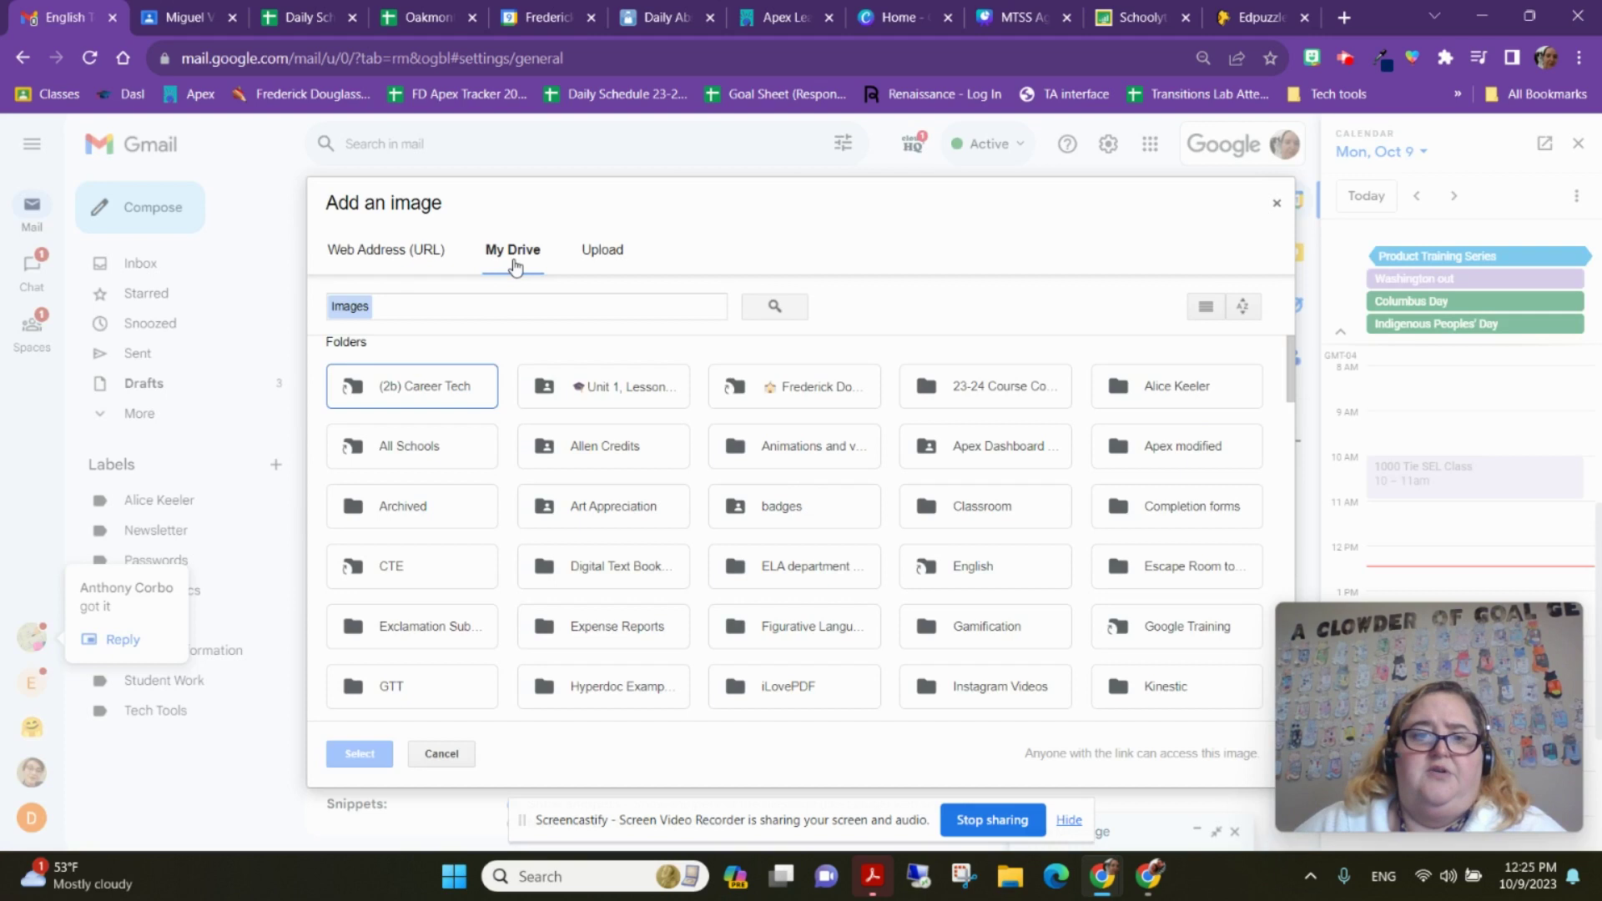
click(388, 445)
double_click(388, 444)
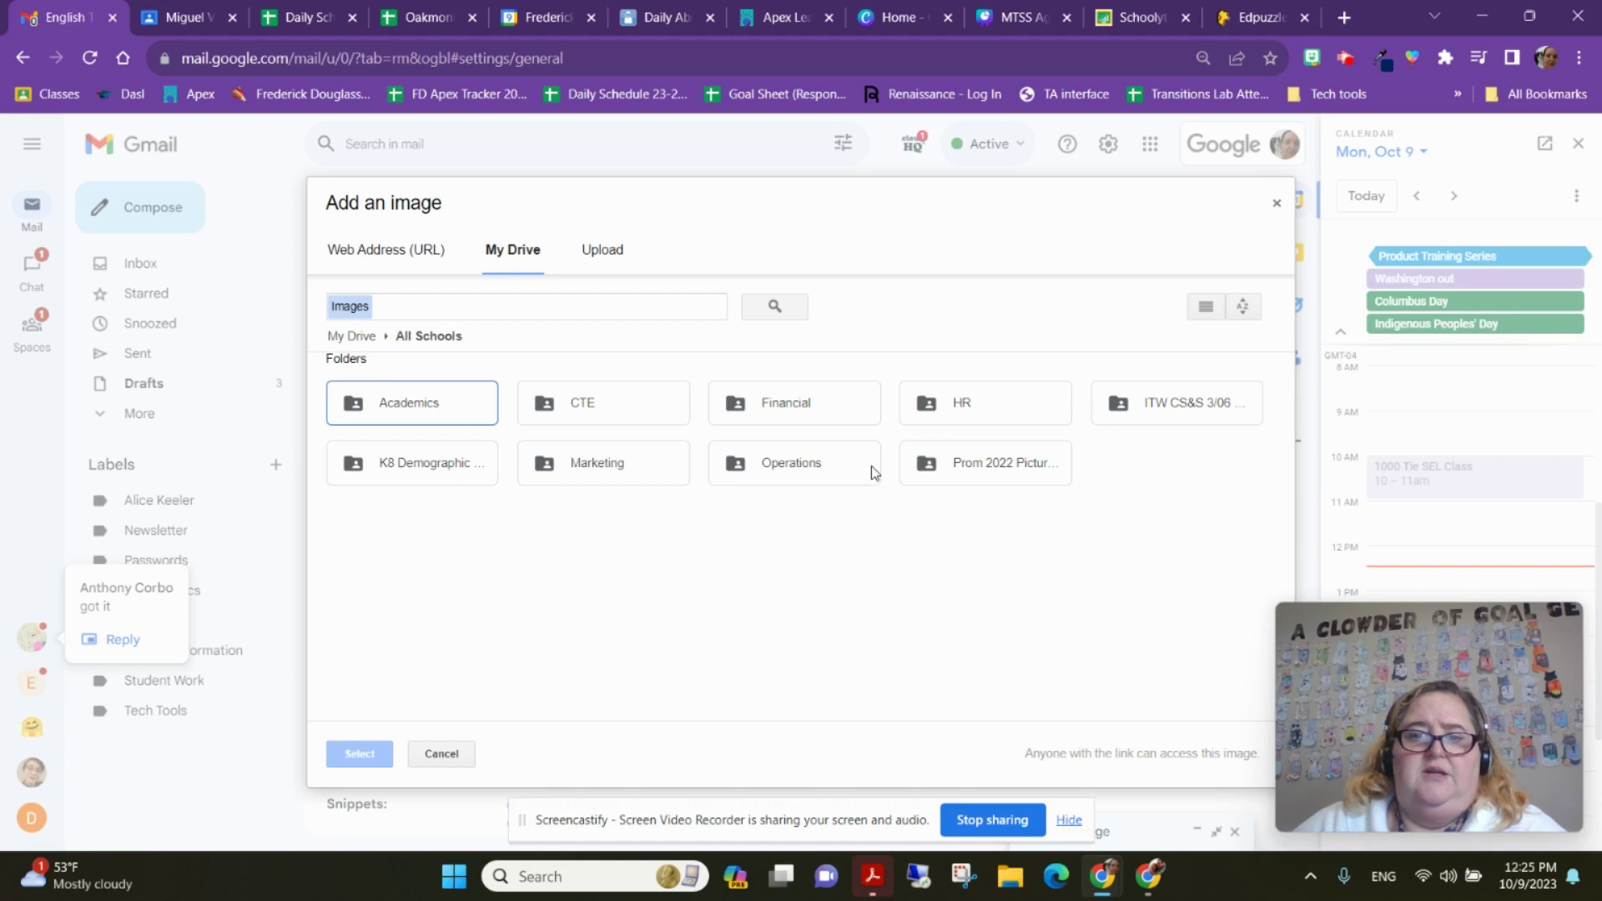
double_click(614, 465)
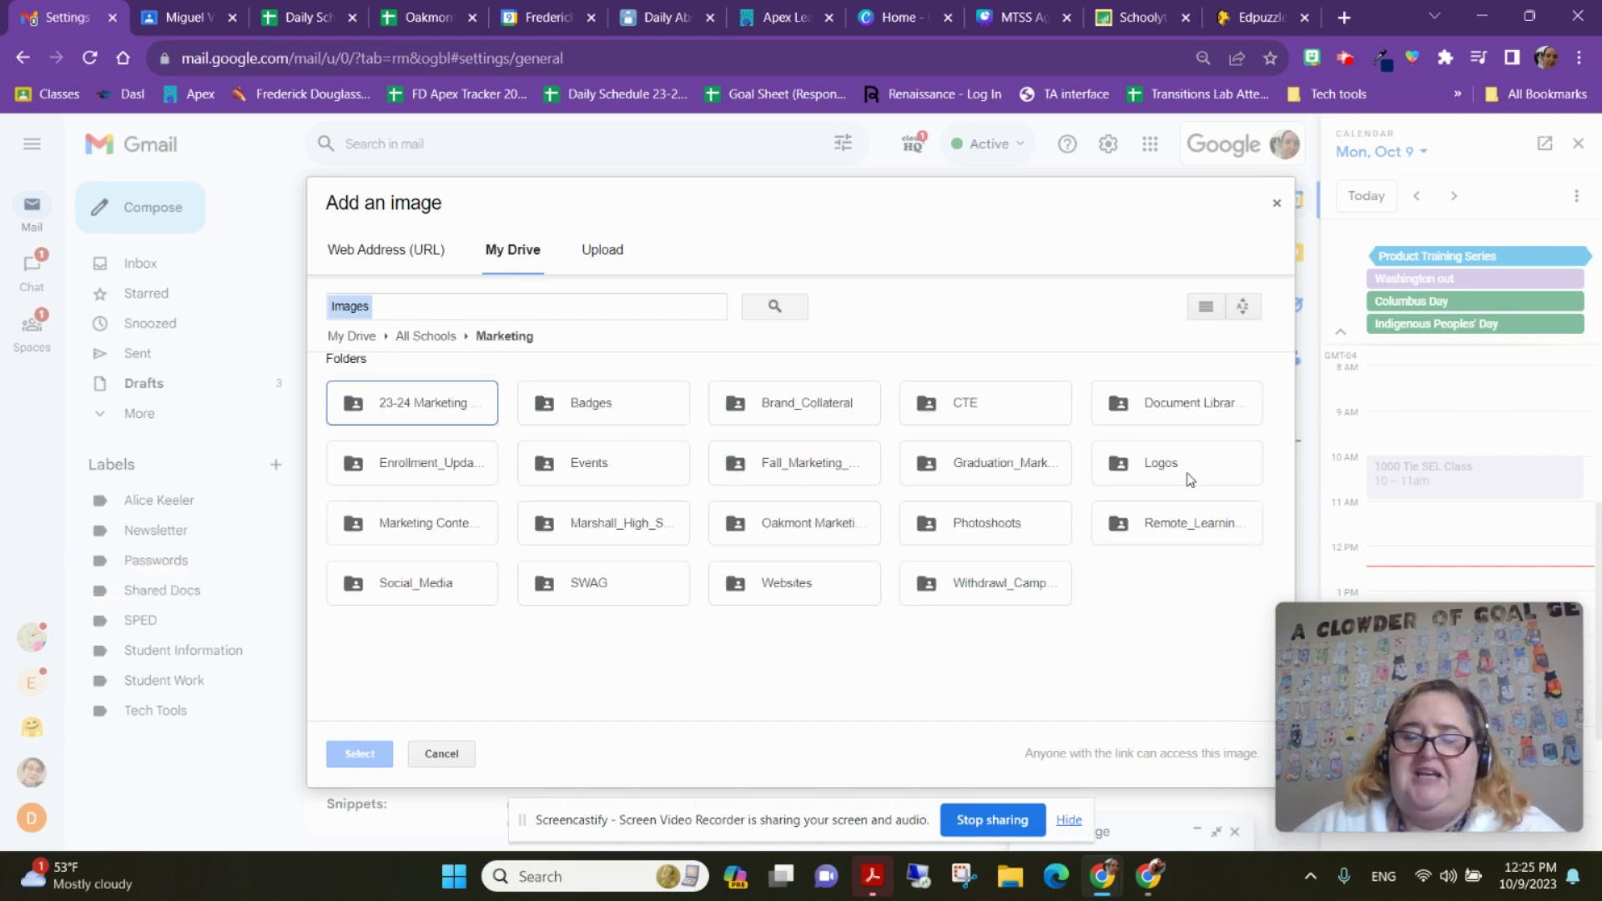
double_click(1189, 471)
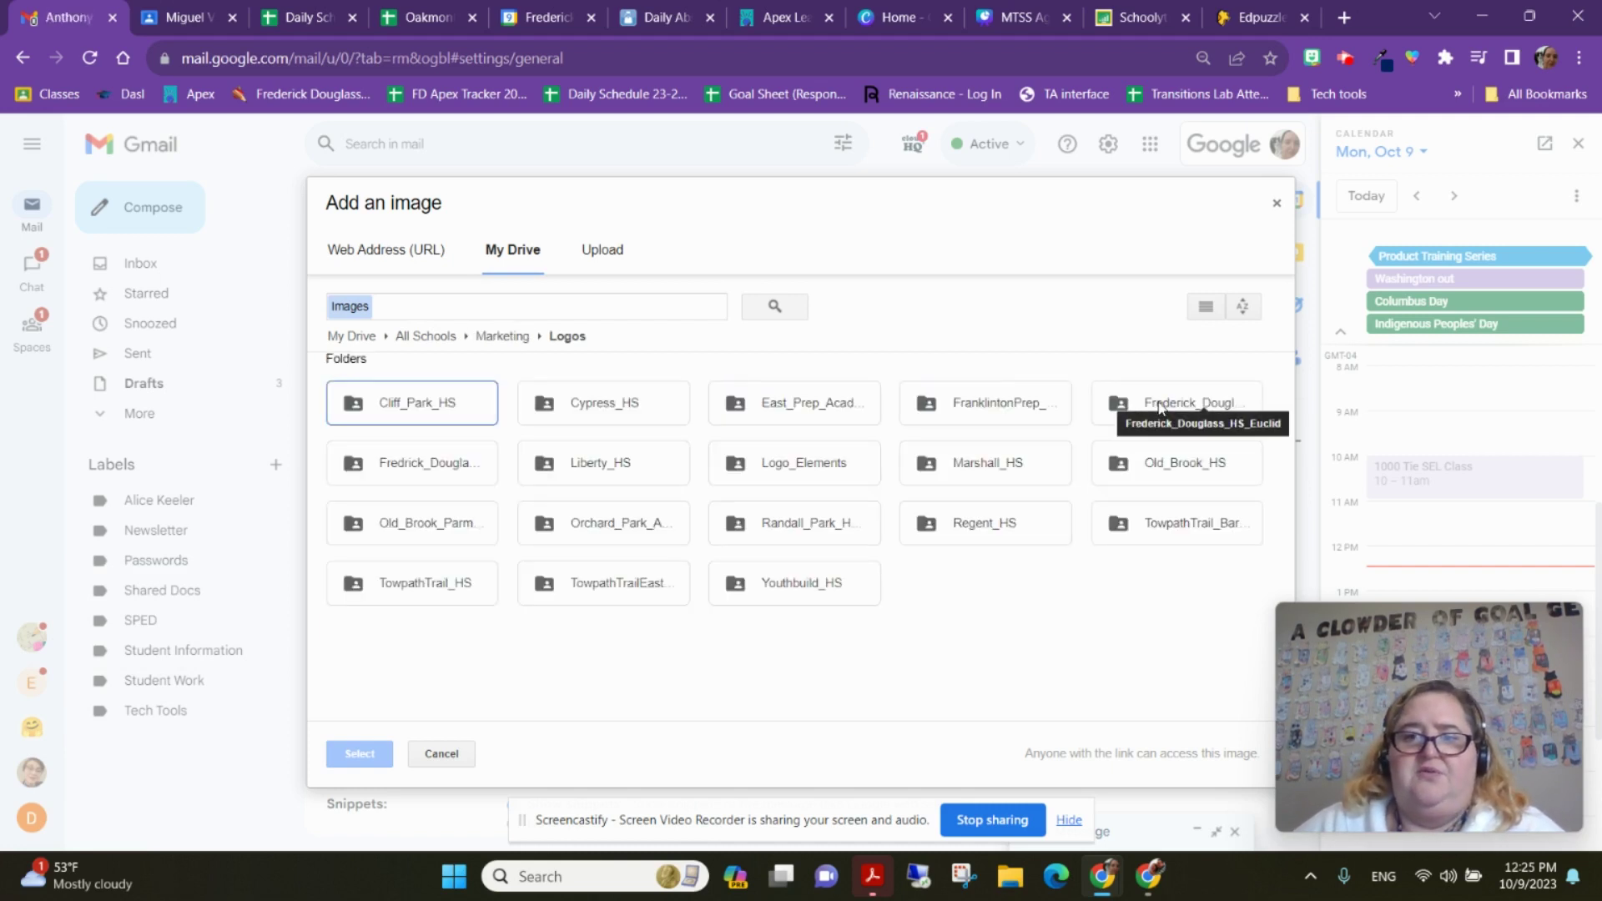
double_click(430, 472)
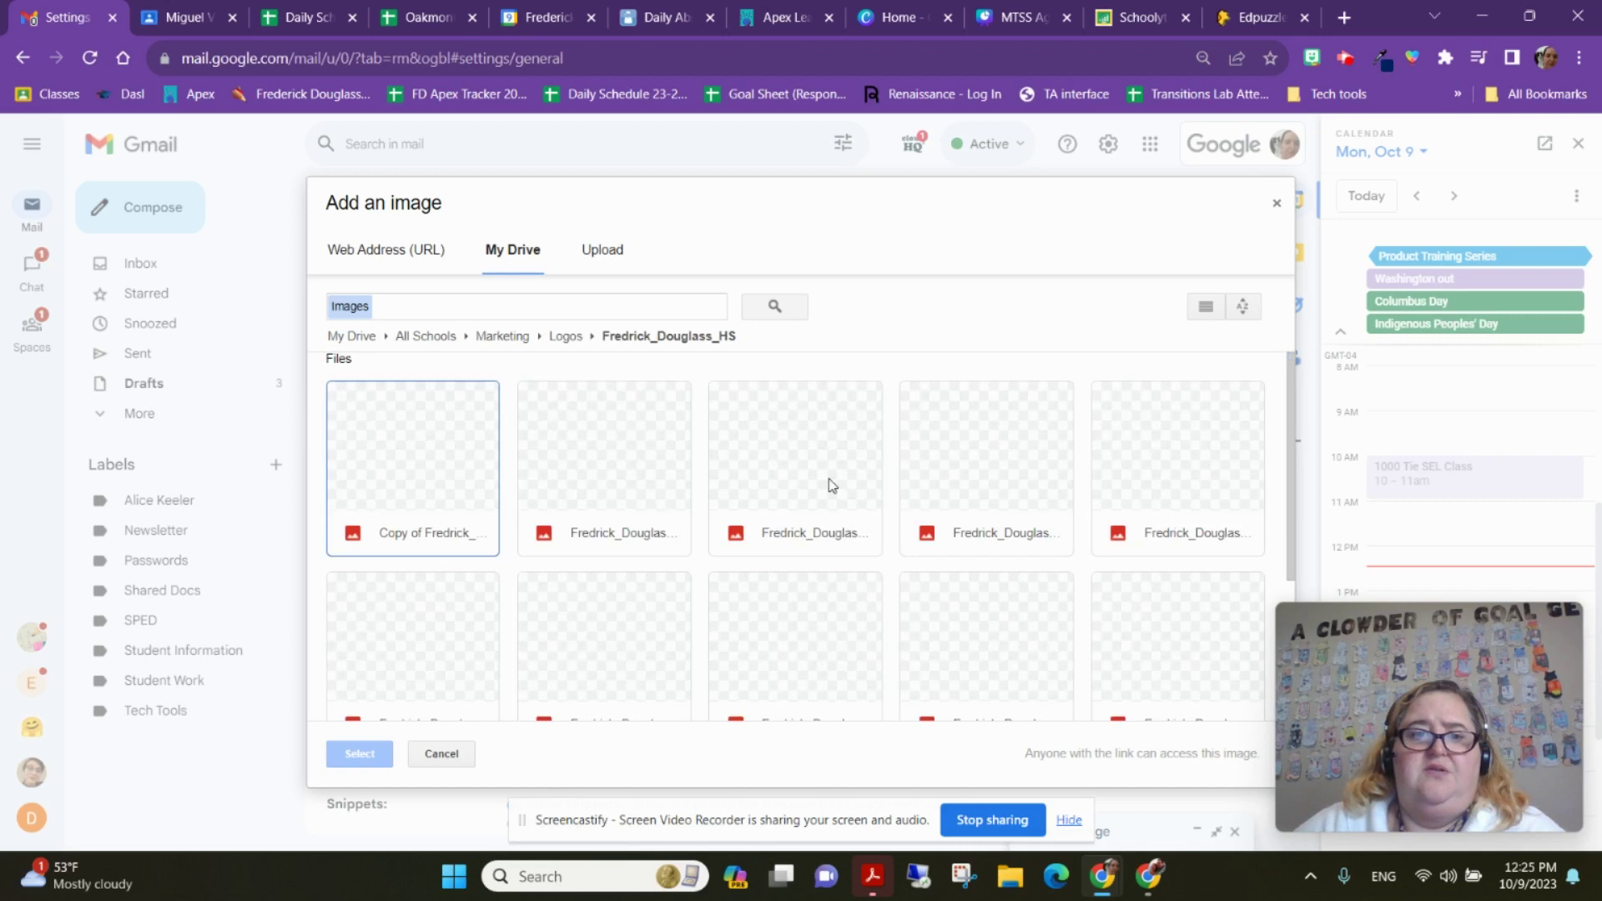
double_click(444, 484)
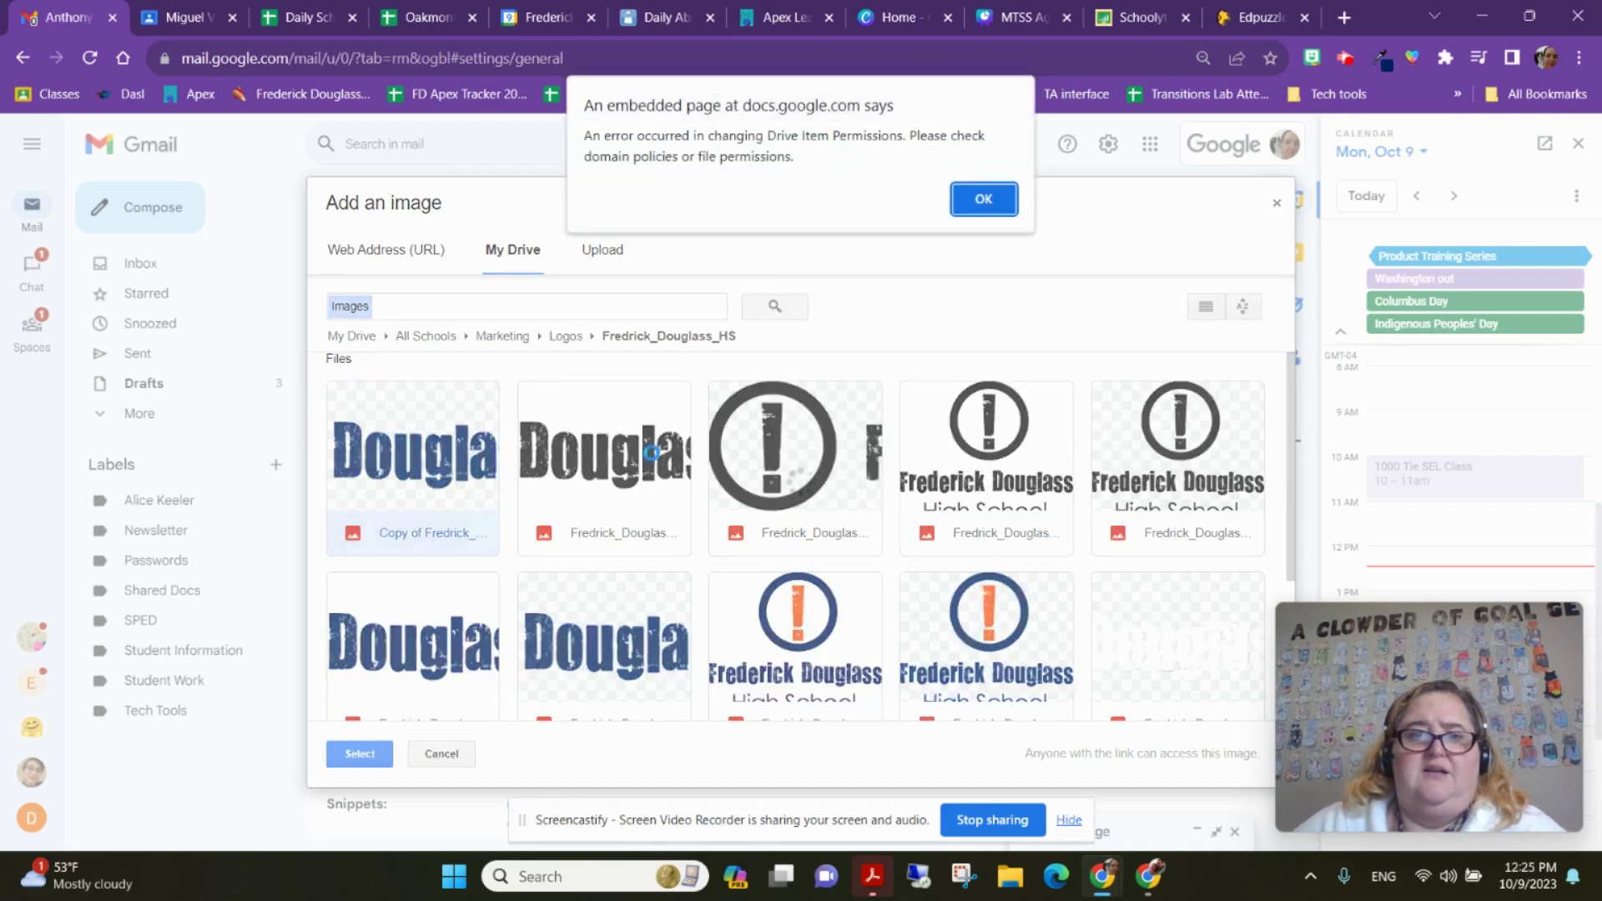
click(982, 200)
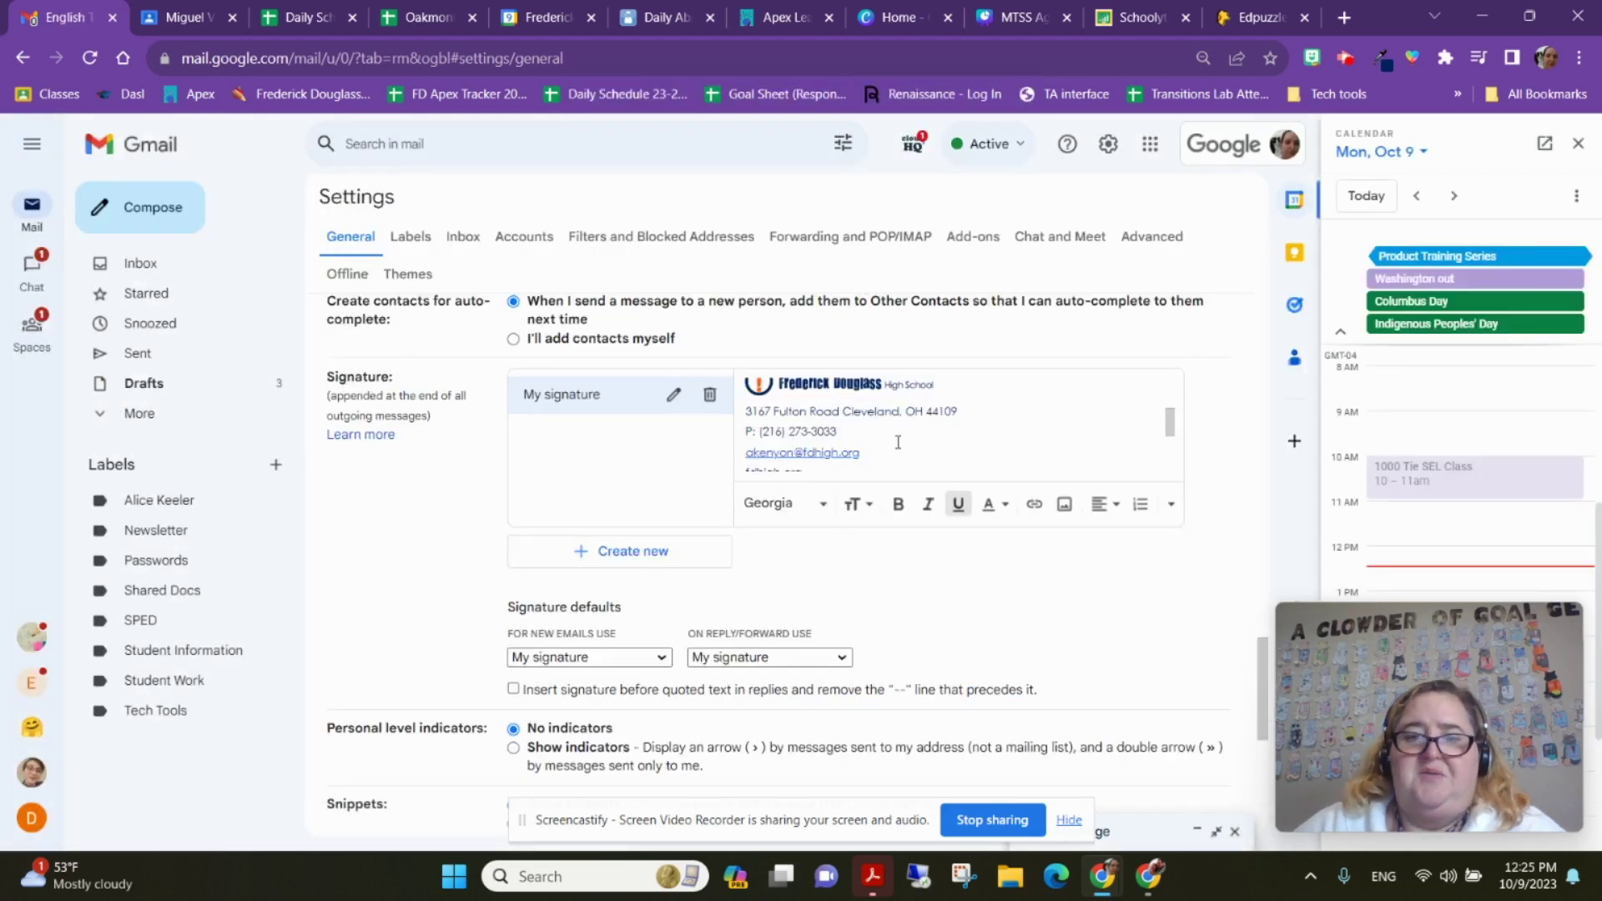
Add a new line below the phone number and start retyping the email address there
scroll(909, 451, up, 2)
scroll(898, 442, down, 2)
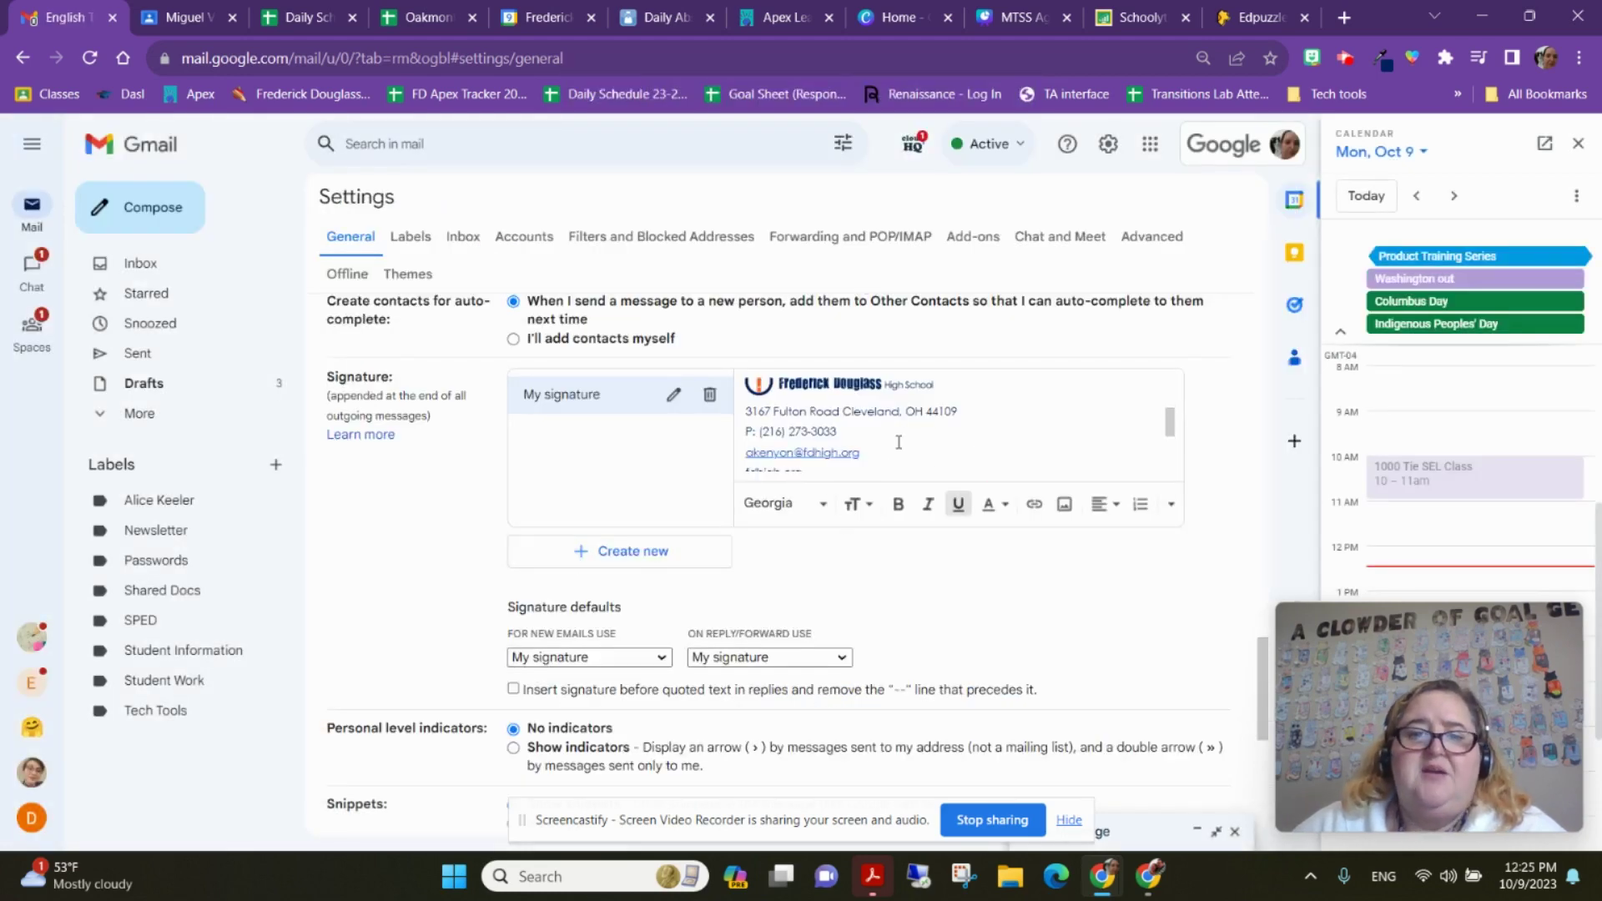
click(953, 394)
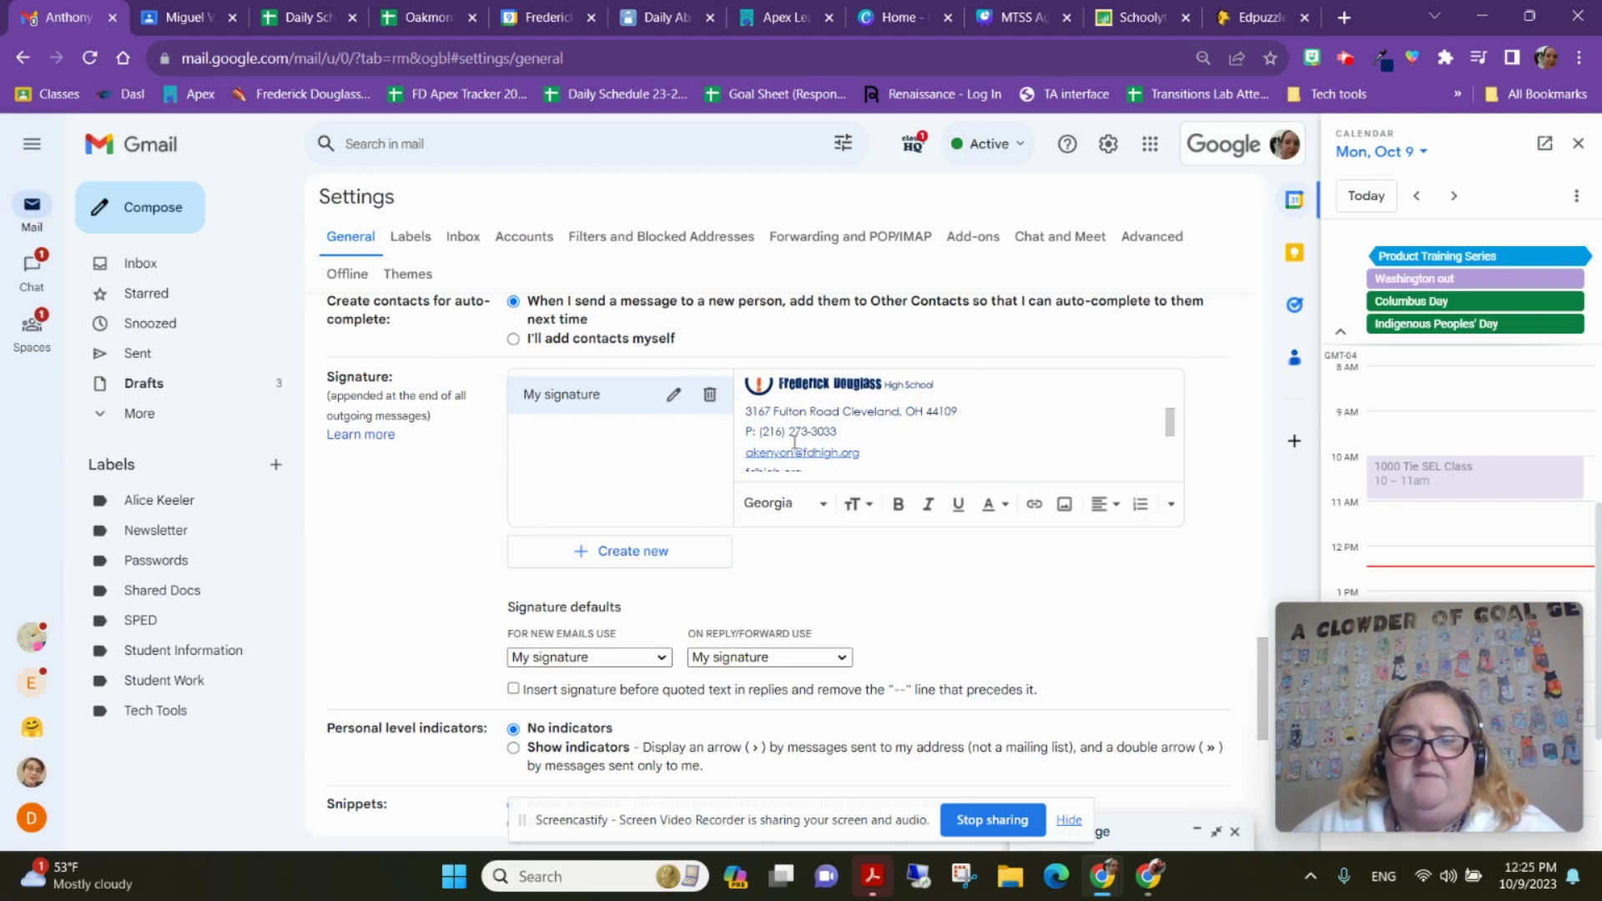
click(972, 414)
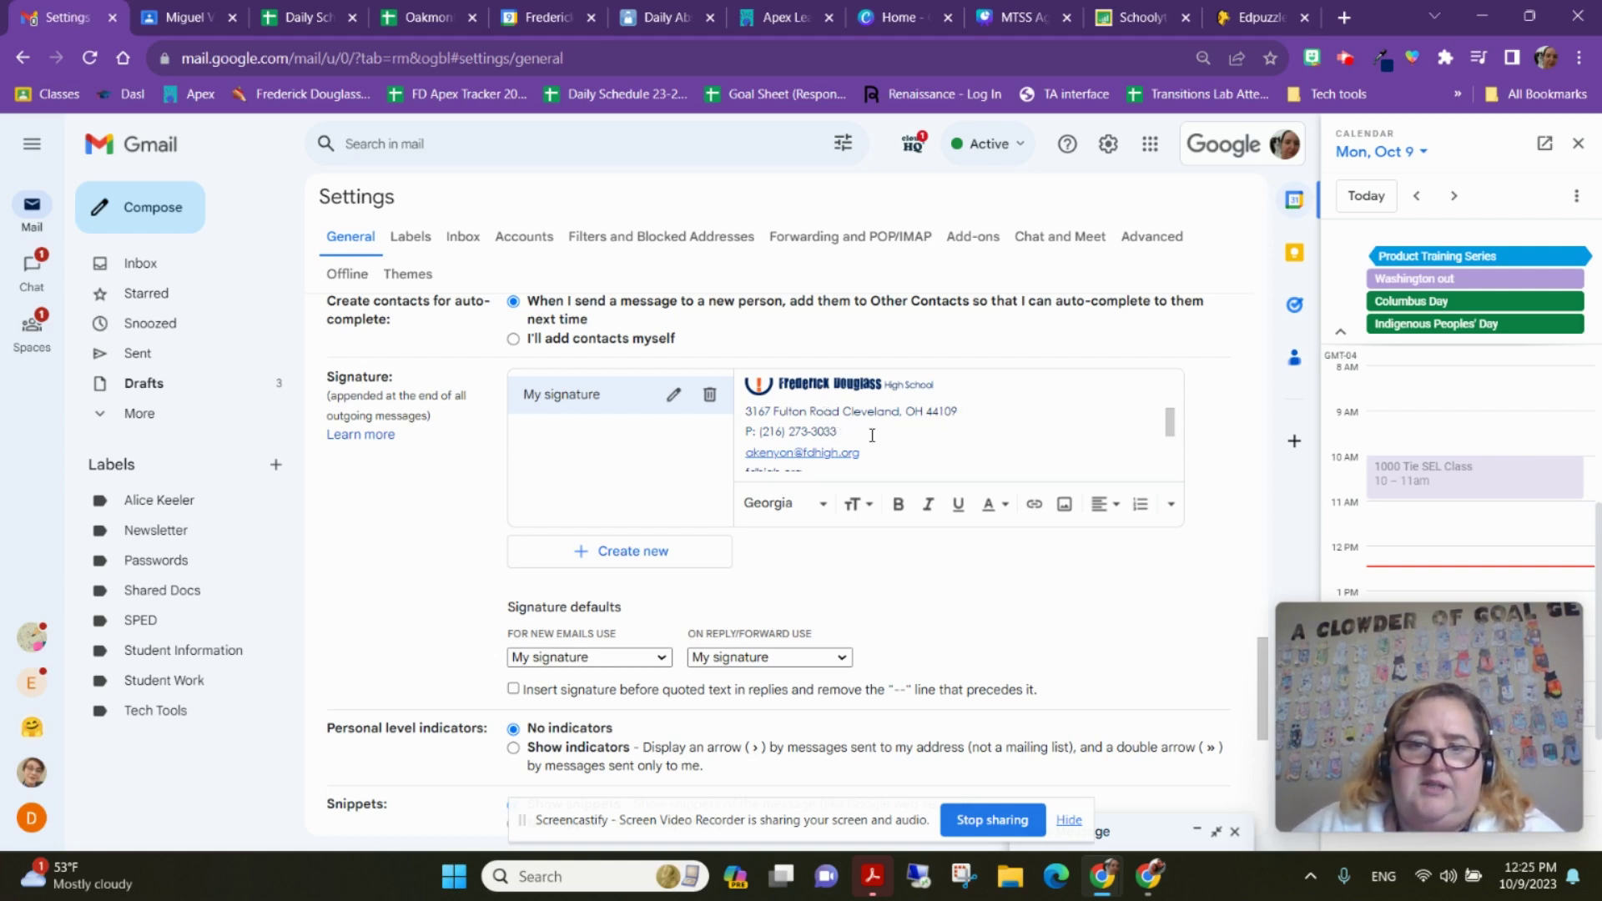
scroll(886, 430, down, 3)
scroll(886, 430, up, 3)
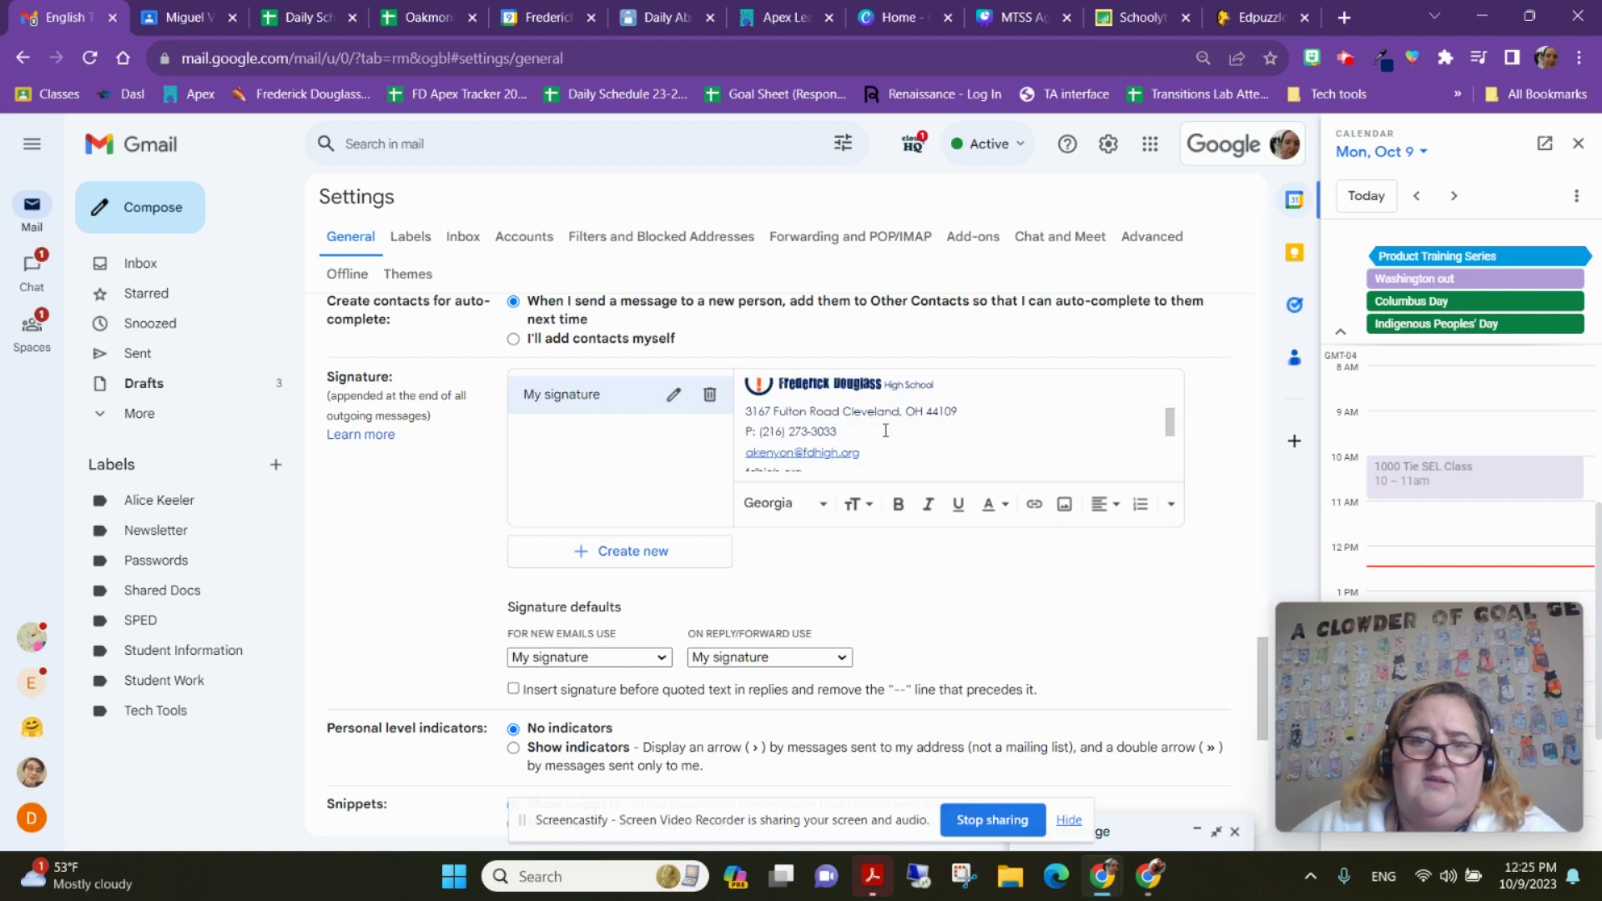
click(867, 444)
click(884, 432)
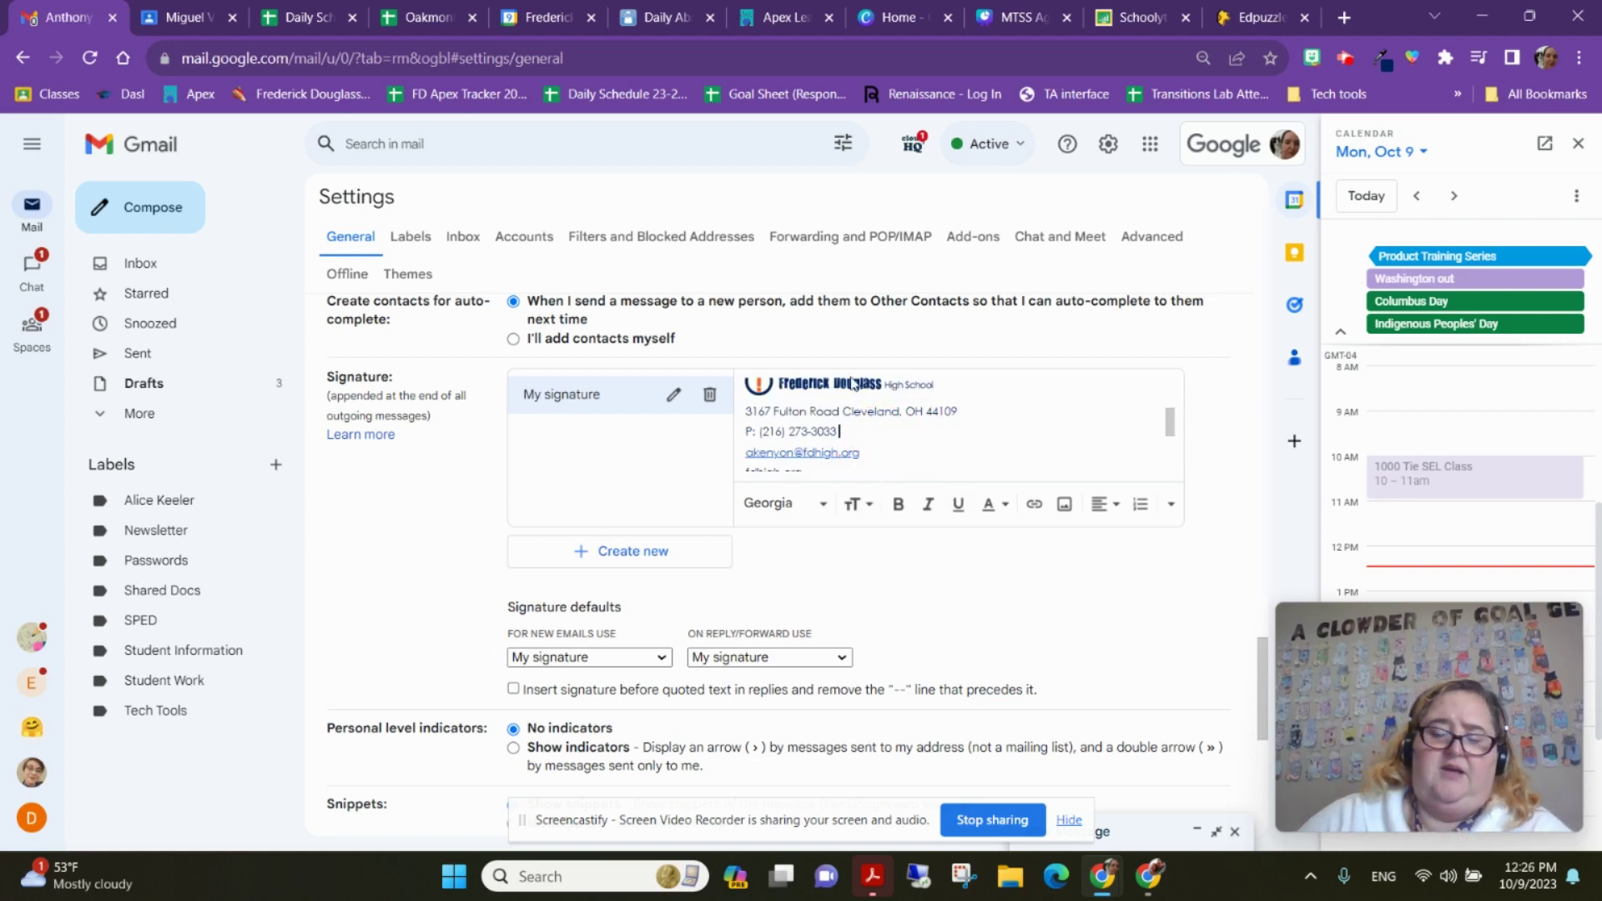
key(Return)
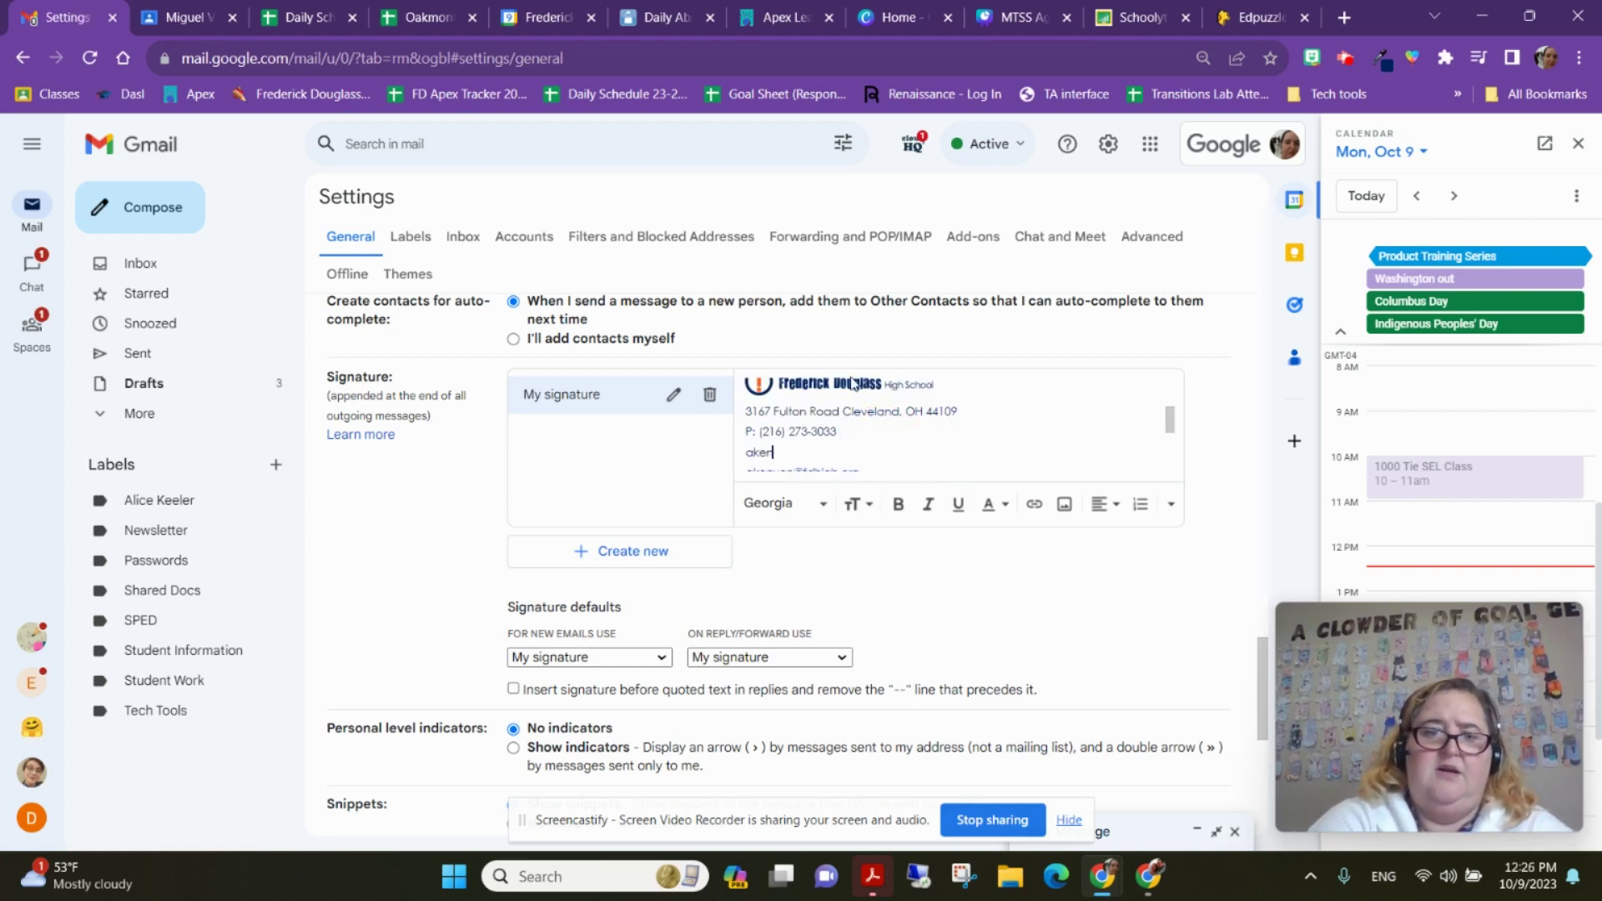
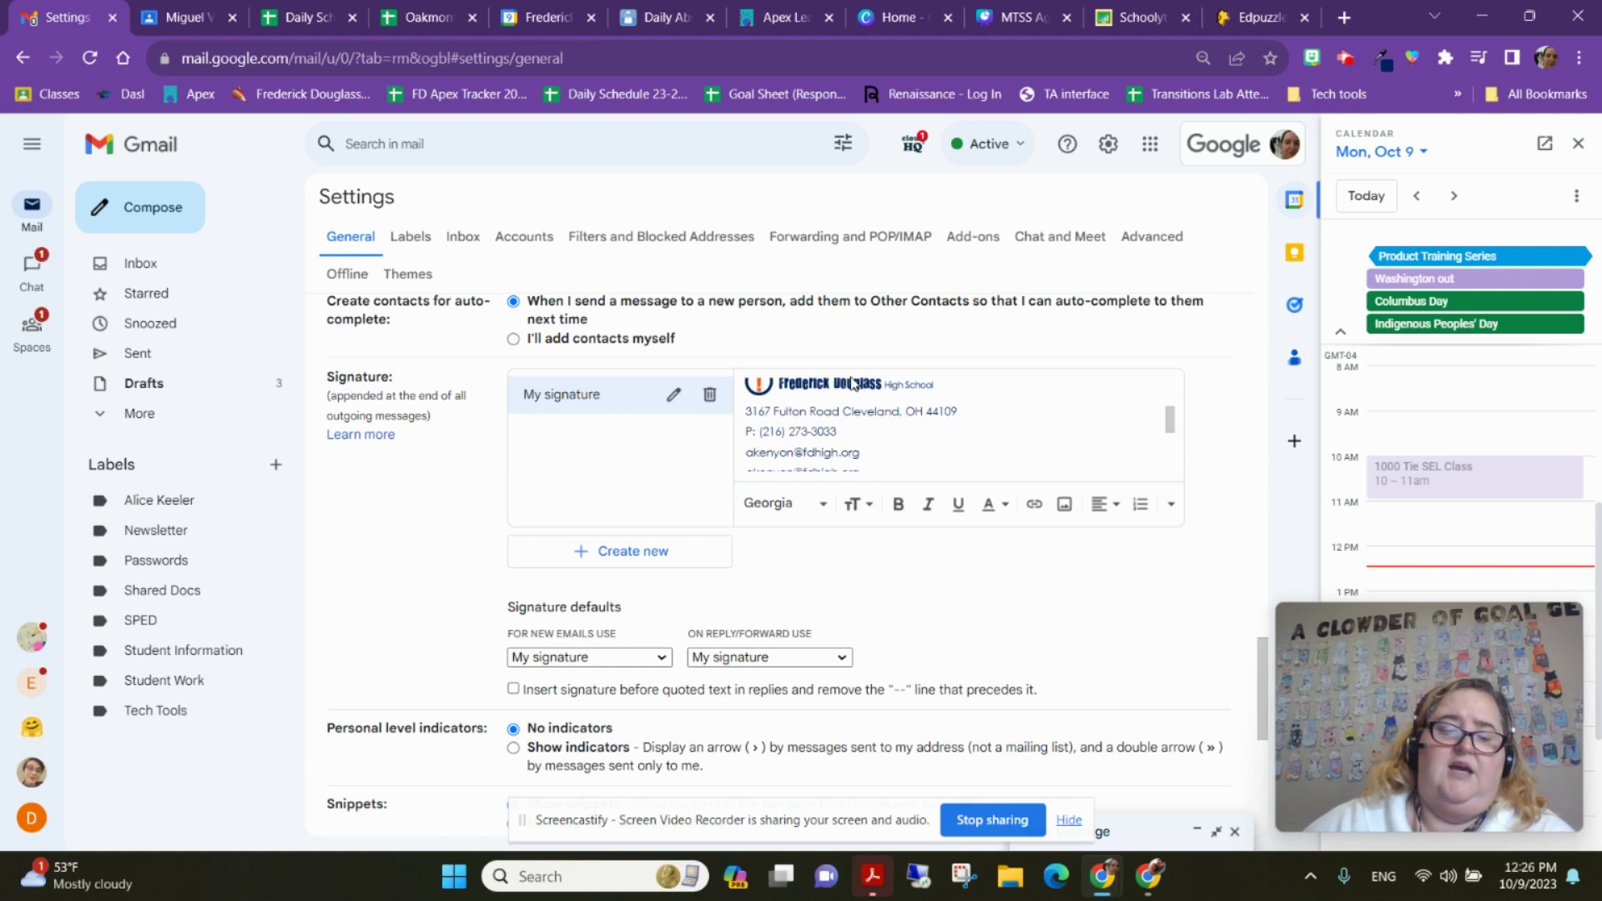
Link the newly typed email line and delete the duplicate email line below the phone number
drag(866, 451, 709, 457)
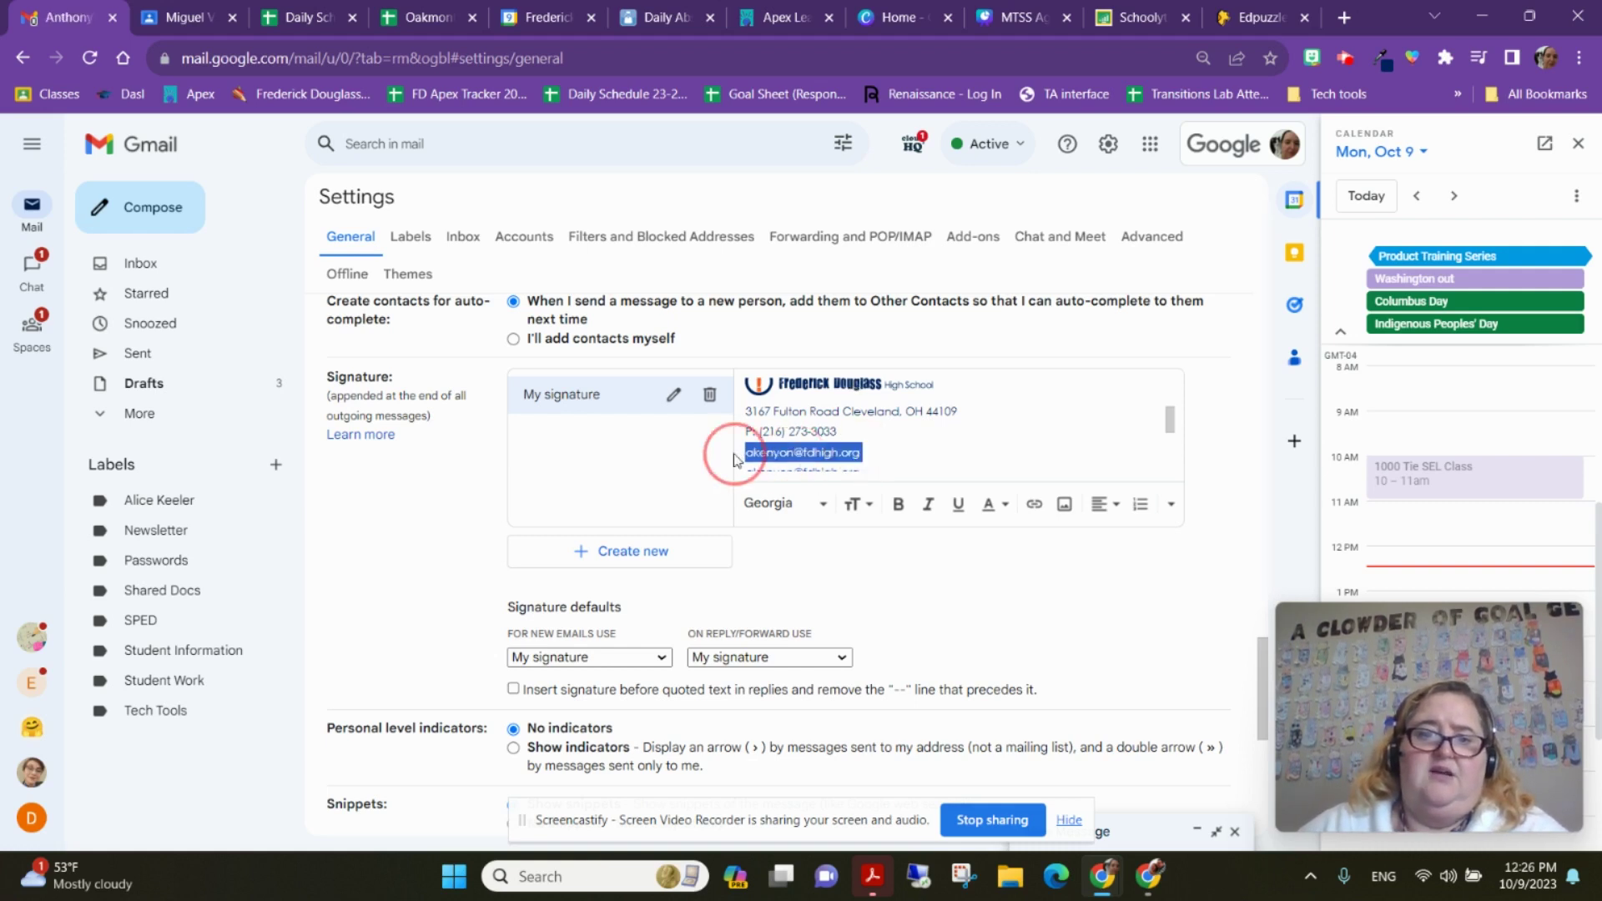
click(1035, 507)
click(964, 426)
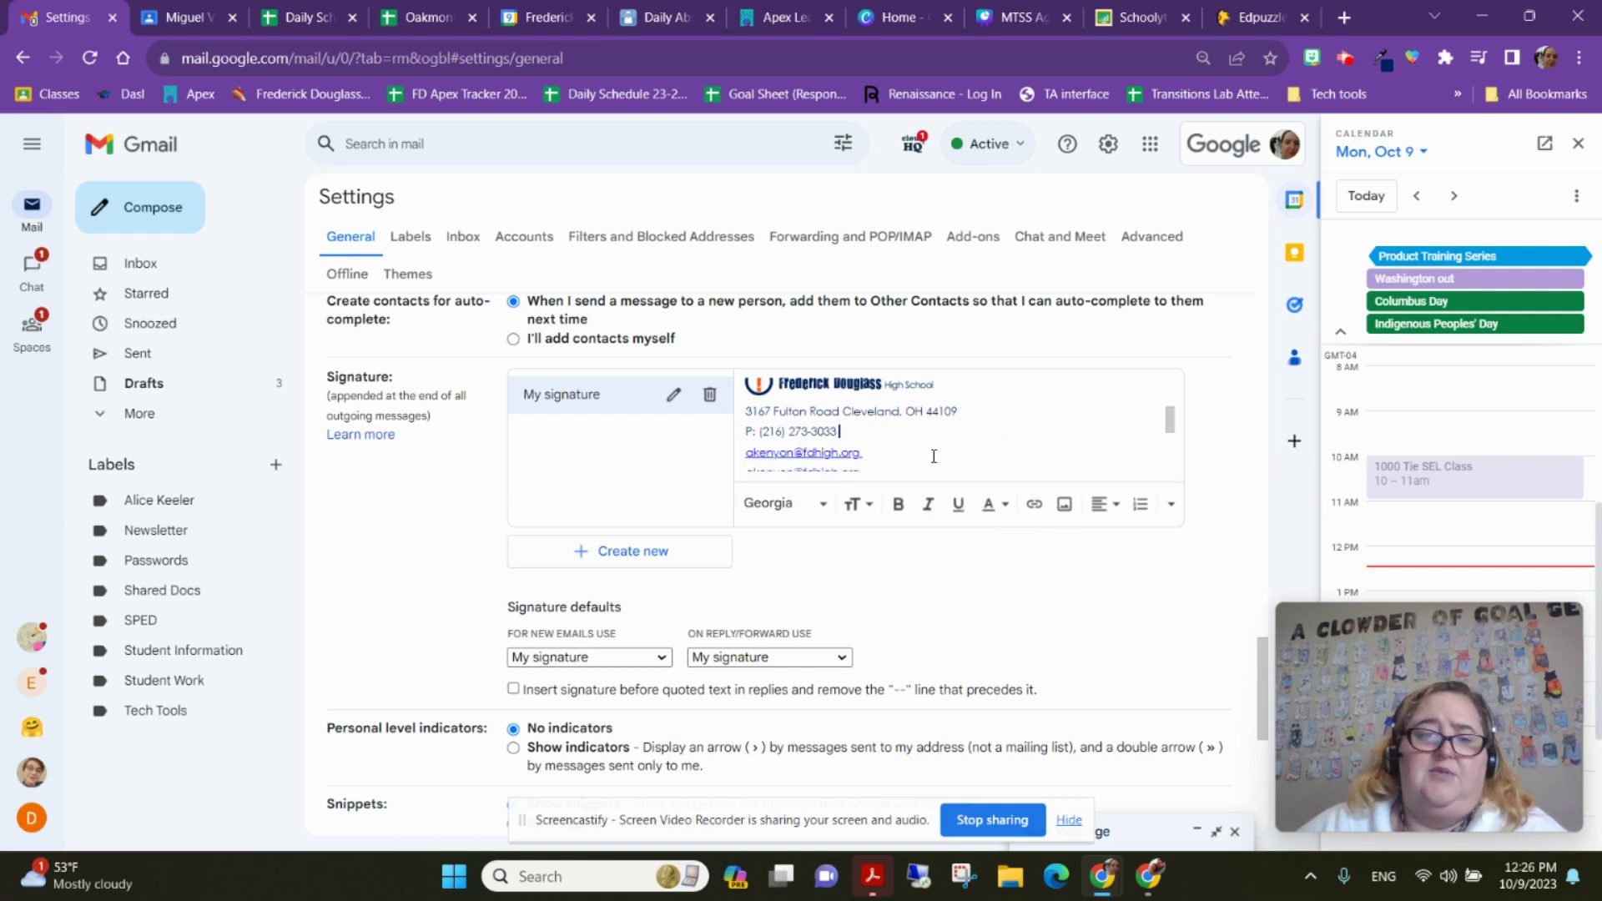
mouse_move(861, 457)
mouse_down()
mouse_move(726, 458)
mouse_move(744, 417)
mouse_up()
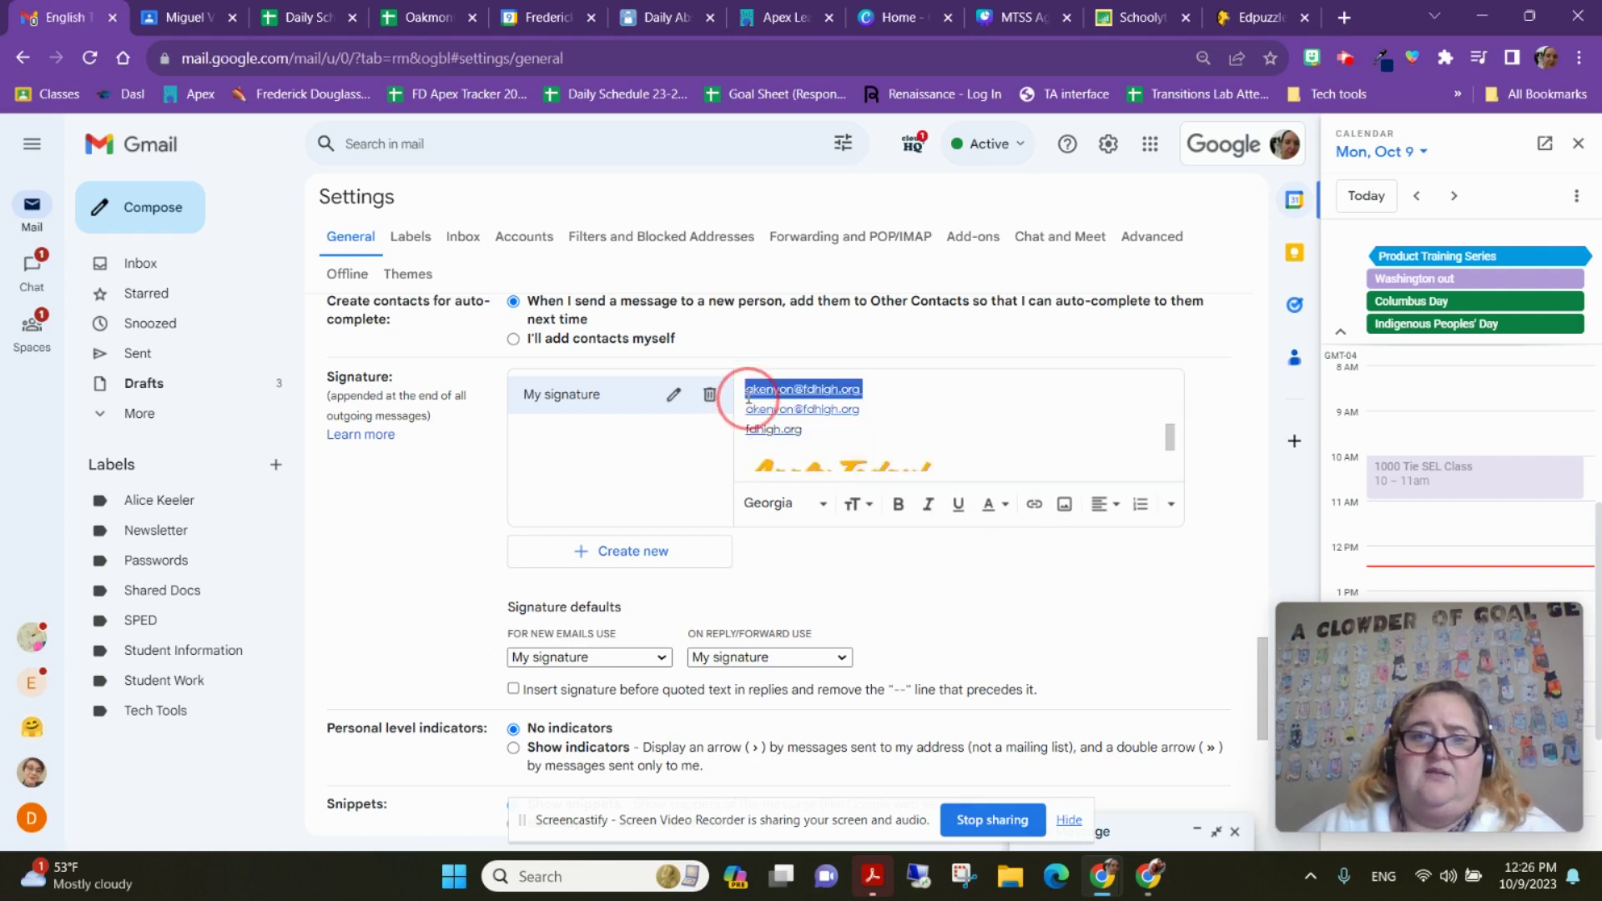
scroll(751, 421, up, 1)
click(896, 402)
drag(863, 419, 753, 426)
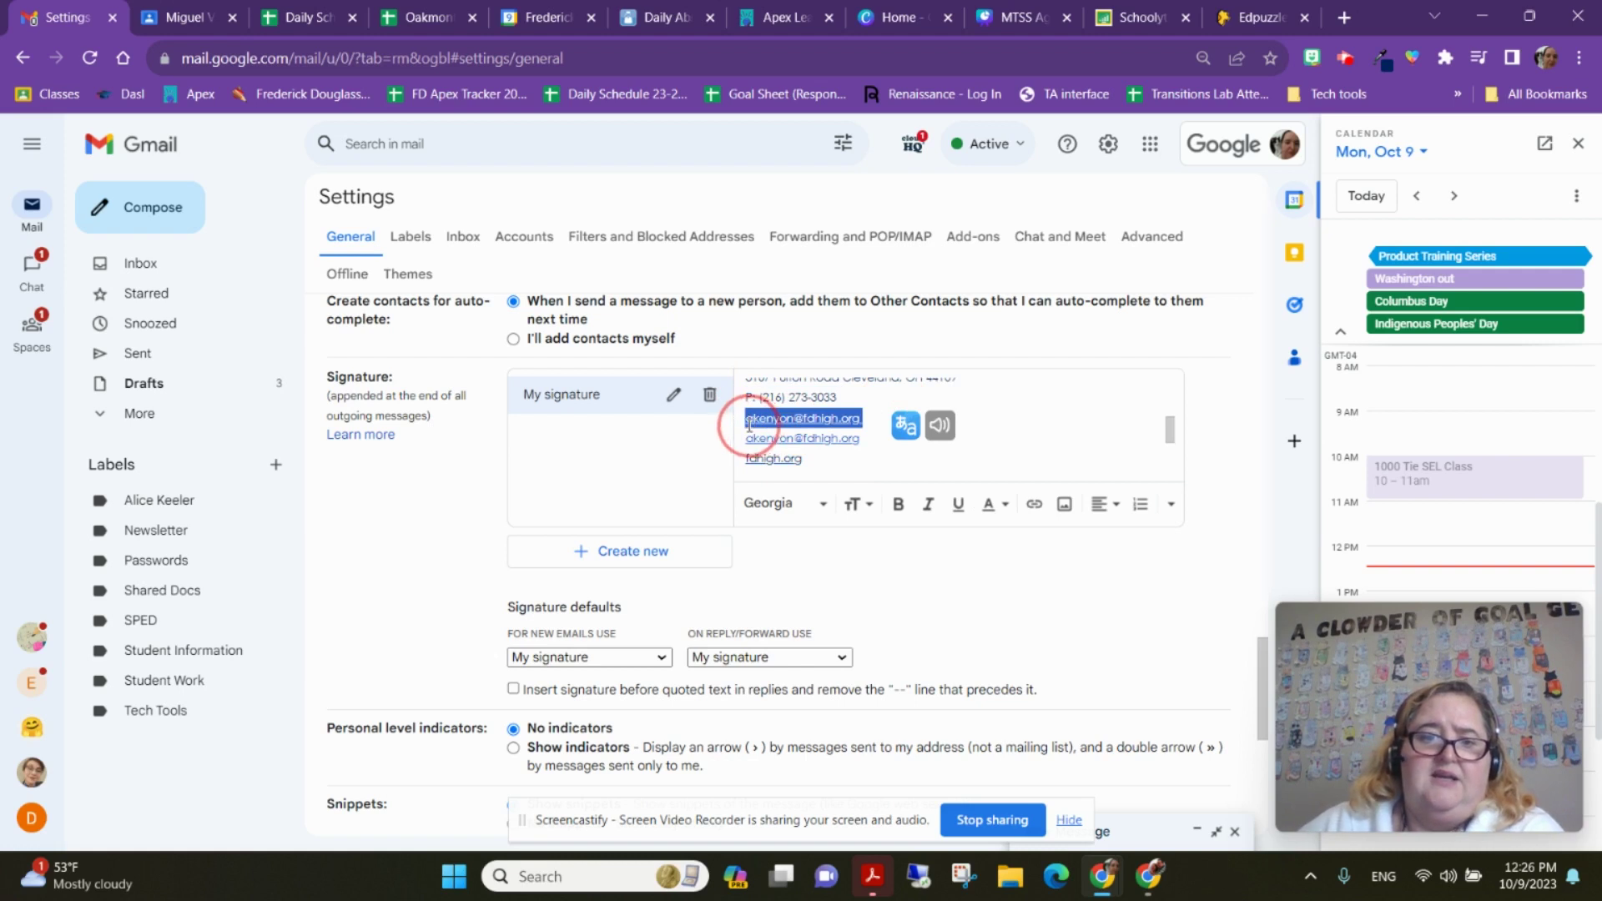
key(BackSpace)
key(BackSpace)
key(BackSpace)
click(924, 433)
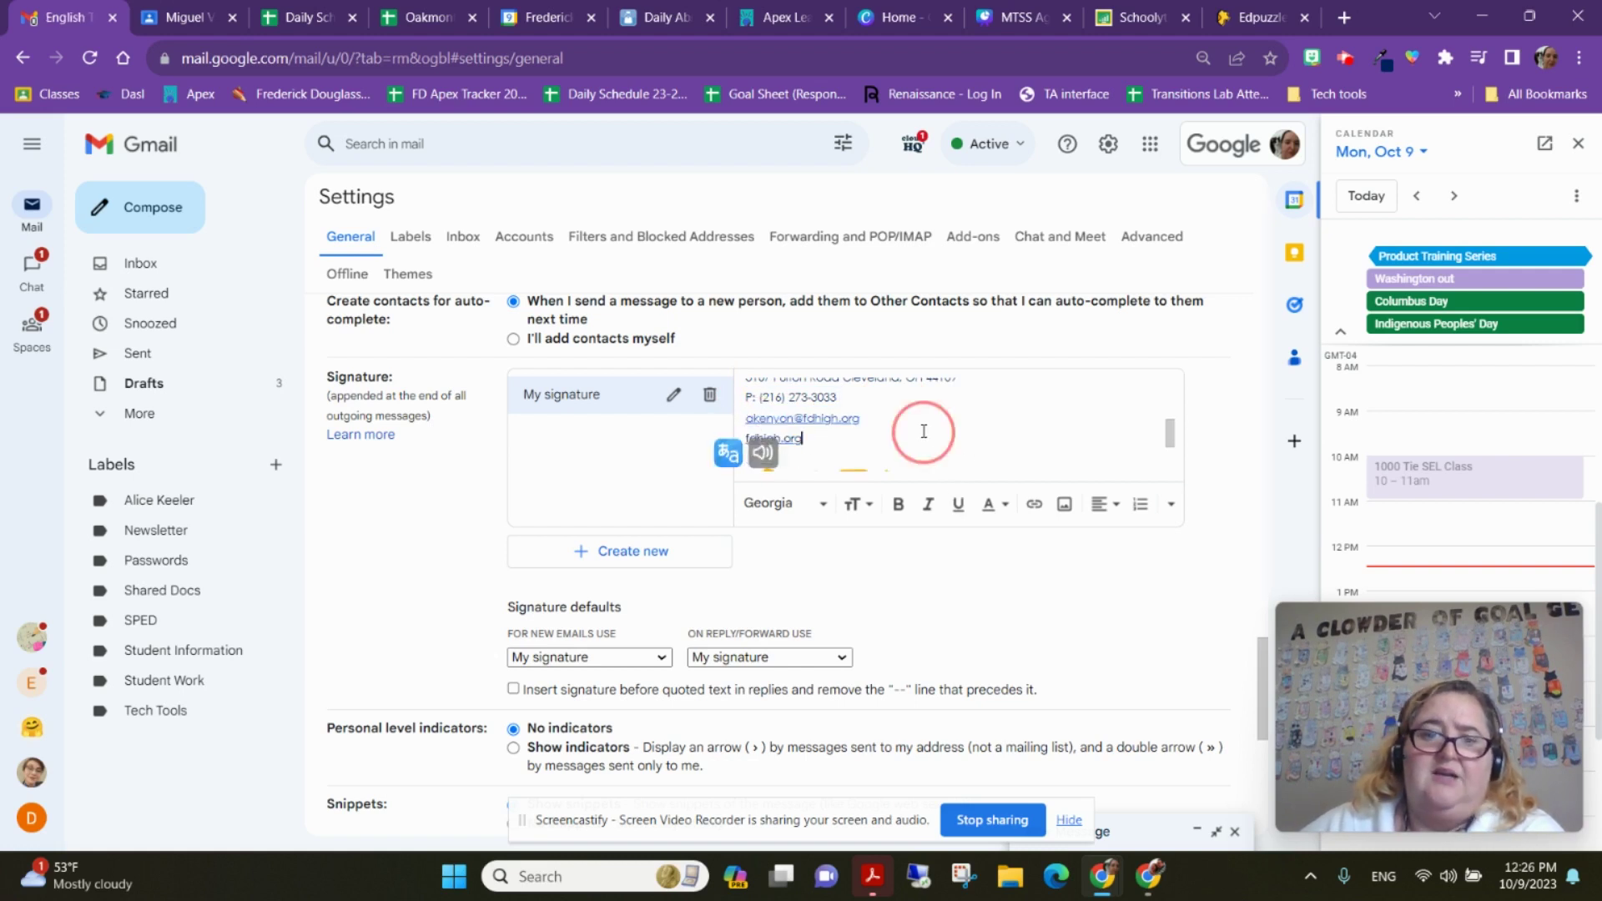
Verify the fdhigh.org, Apply Today image and Facebook icon links, then save the signature changes
click(776, 437)
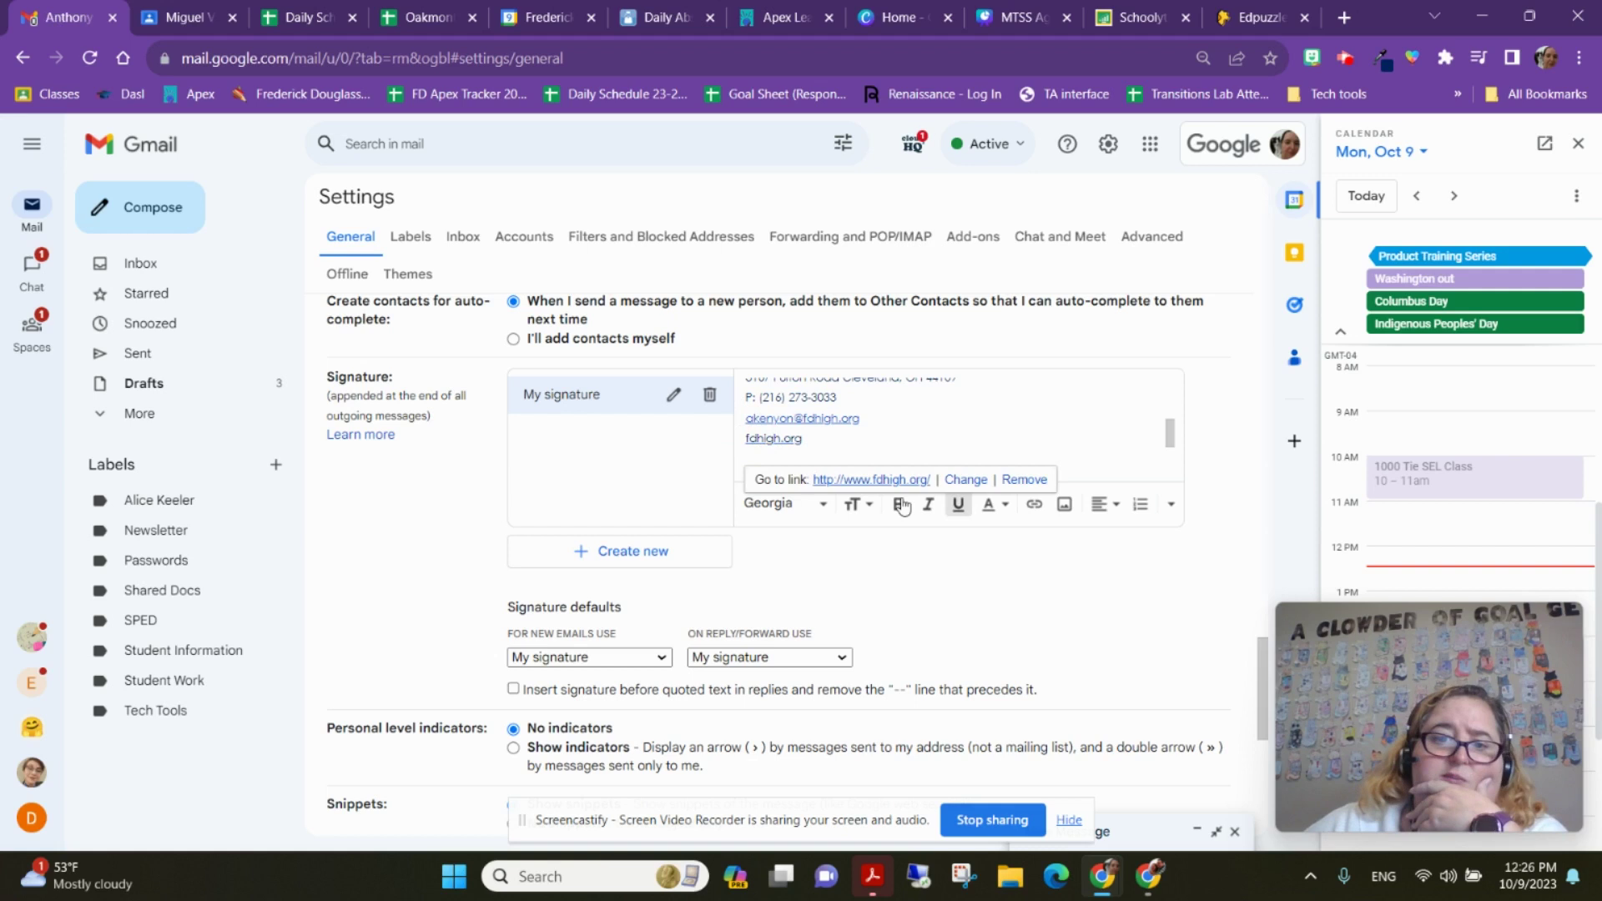
click(941, 433)
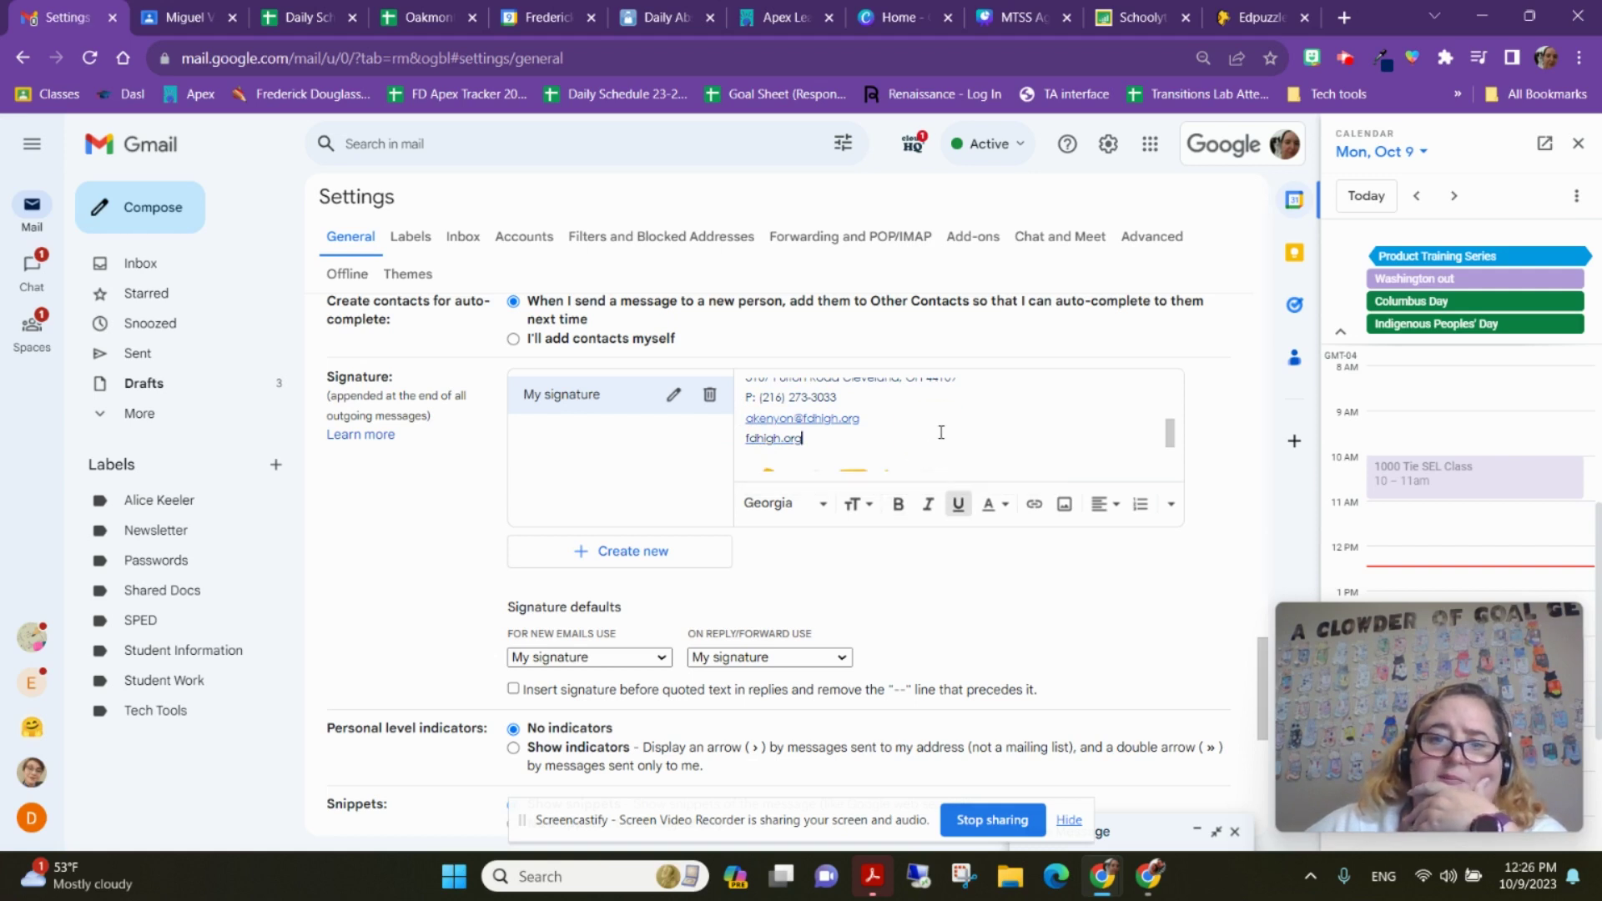
scroll(938, 429, down, 2)
click(829, 421)
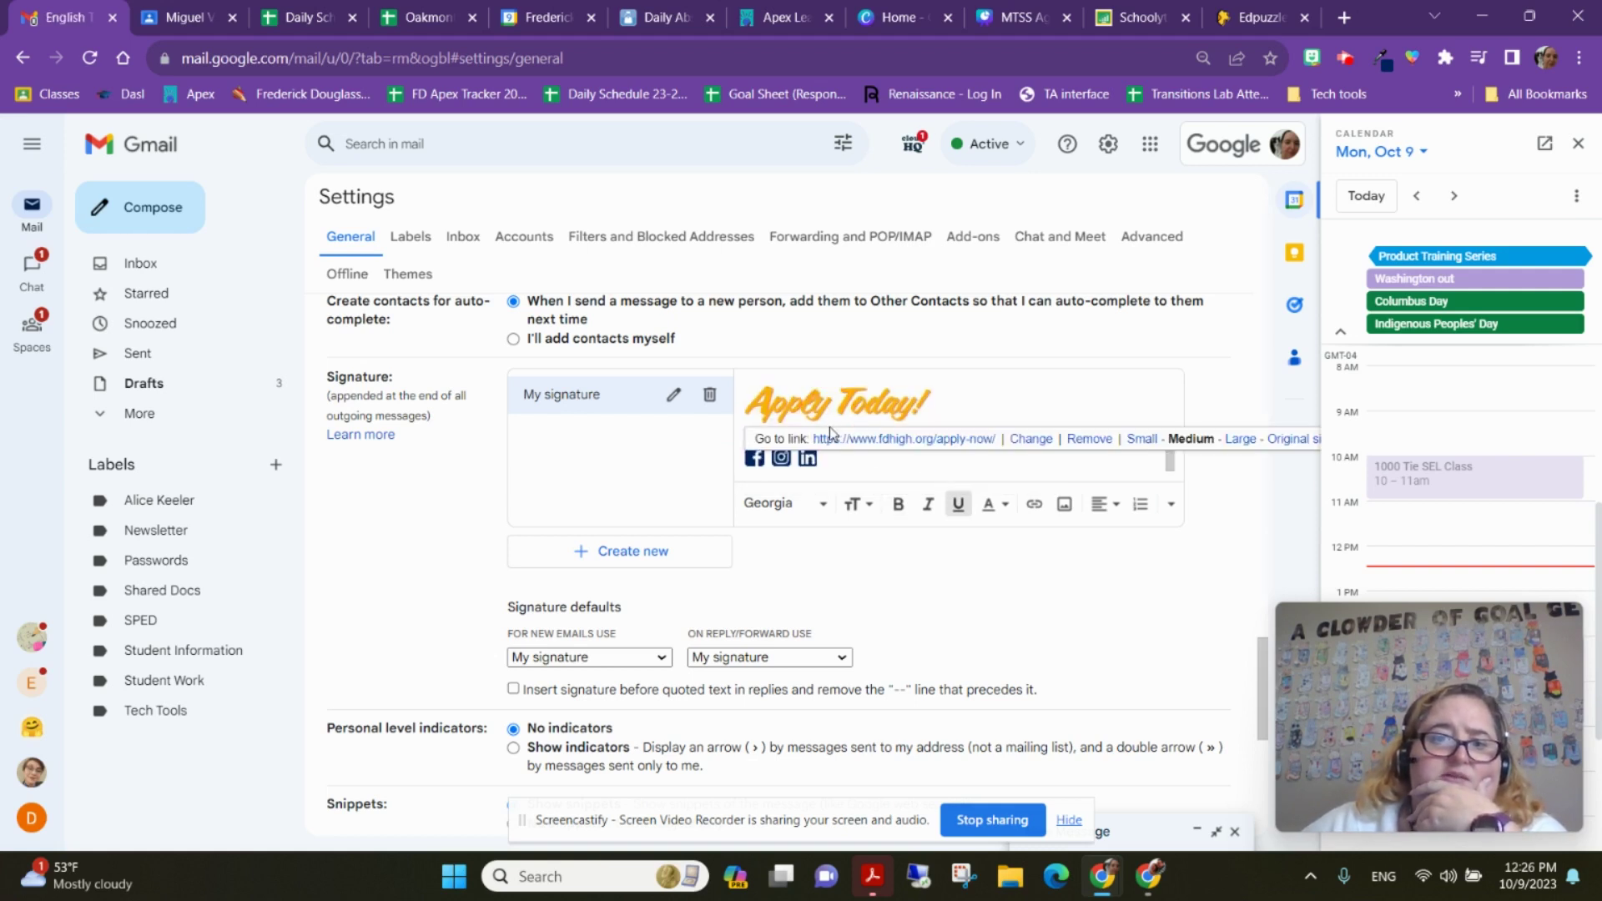
click(756, 459)
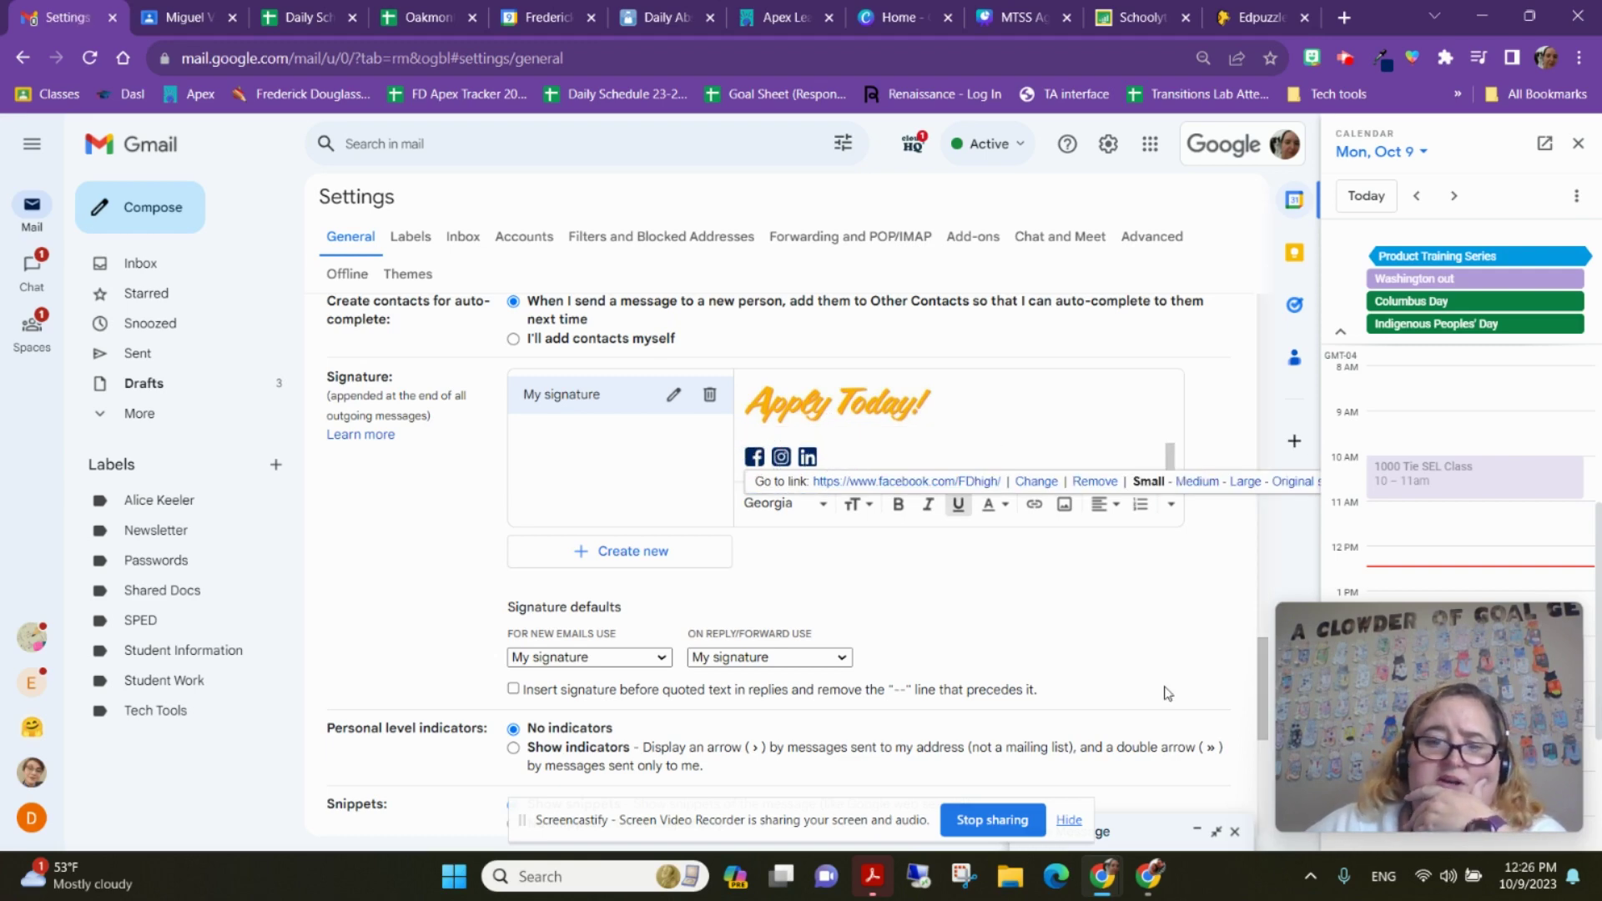
click(1154, 613)
scroll(1152, 611, down, 2)
scroll(1149, 611, down, 5)
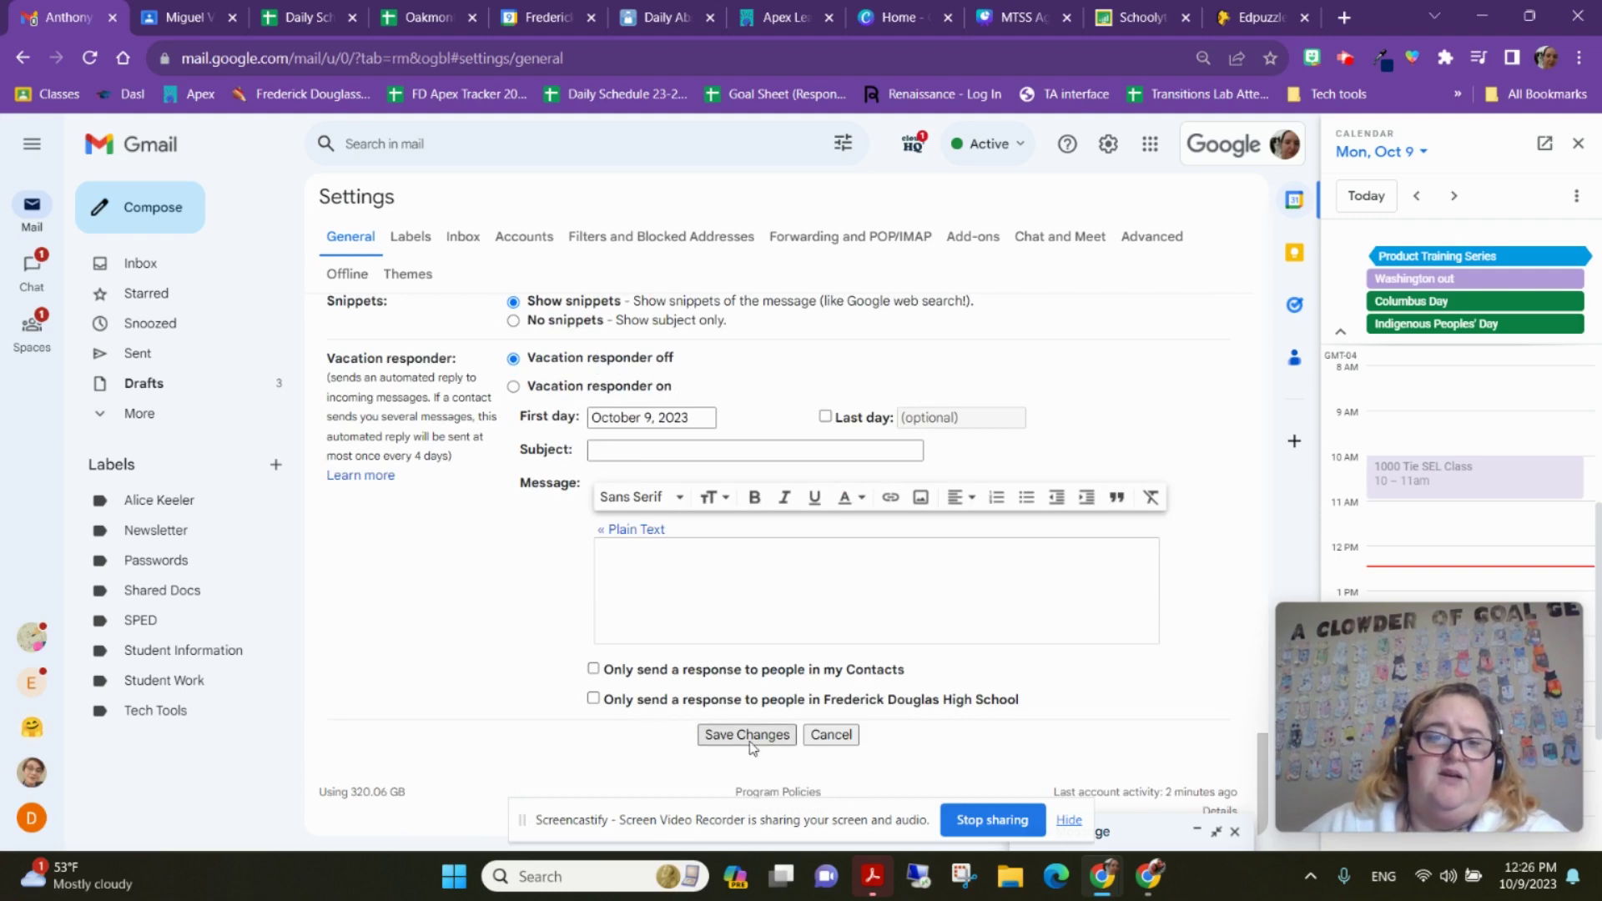
click(749, 735)
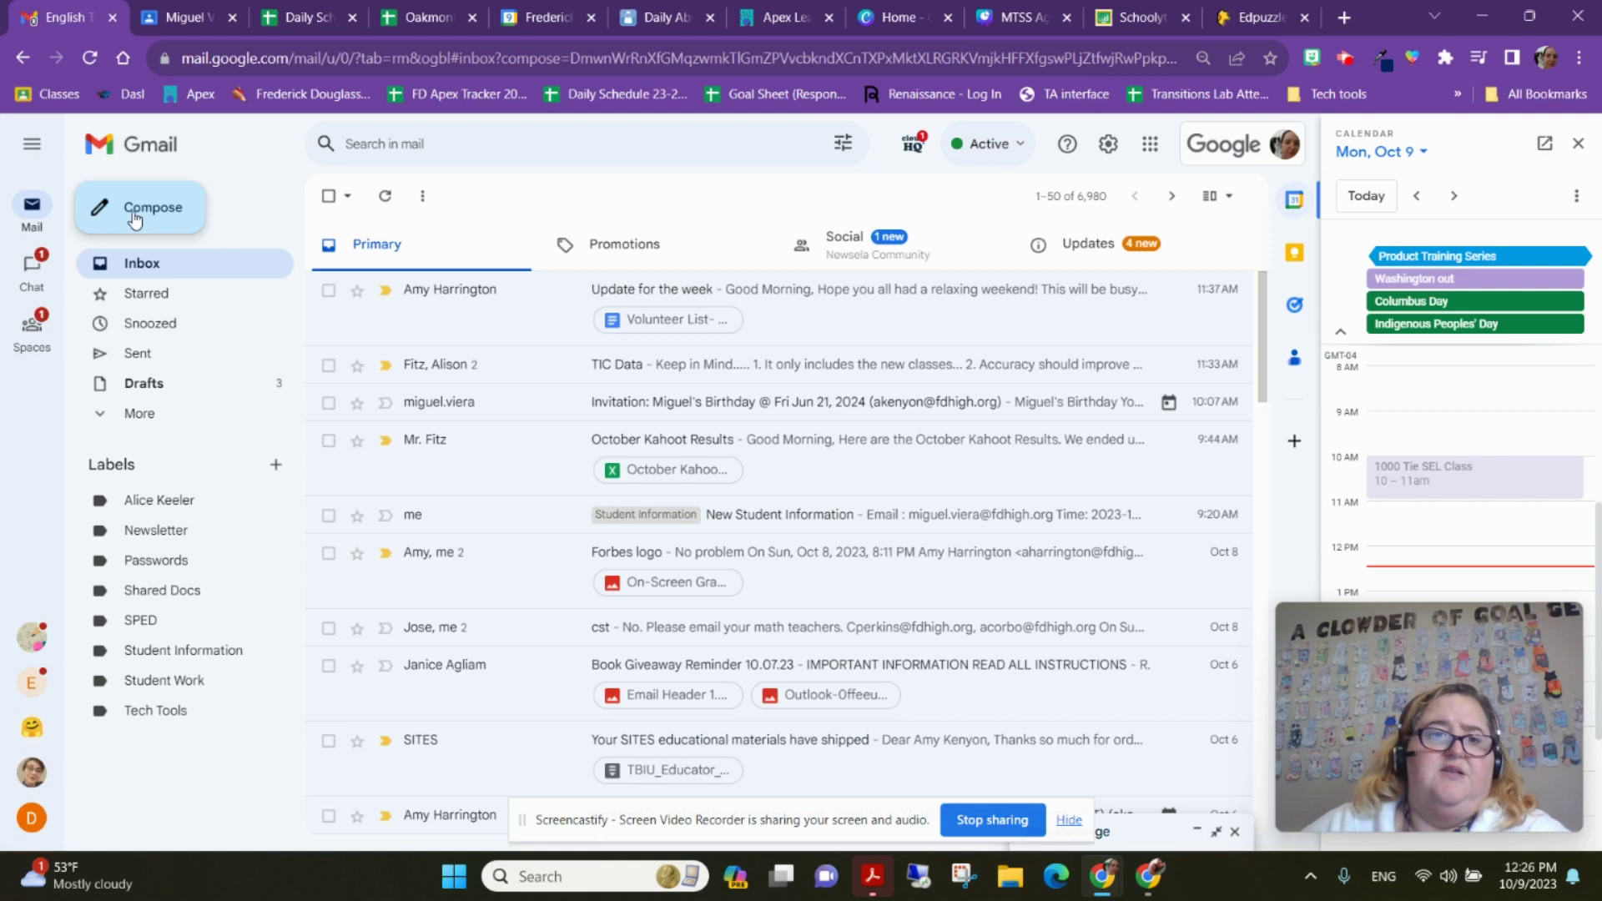
Compose a new message and click into its body to display the saved school signature
click(134, 218)
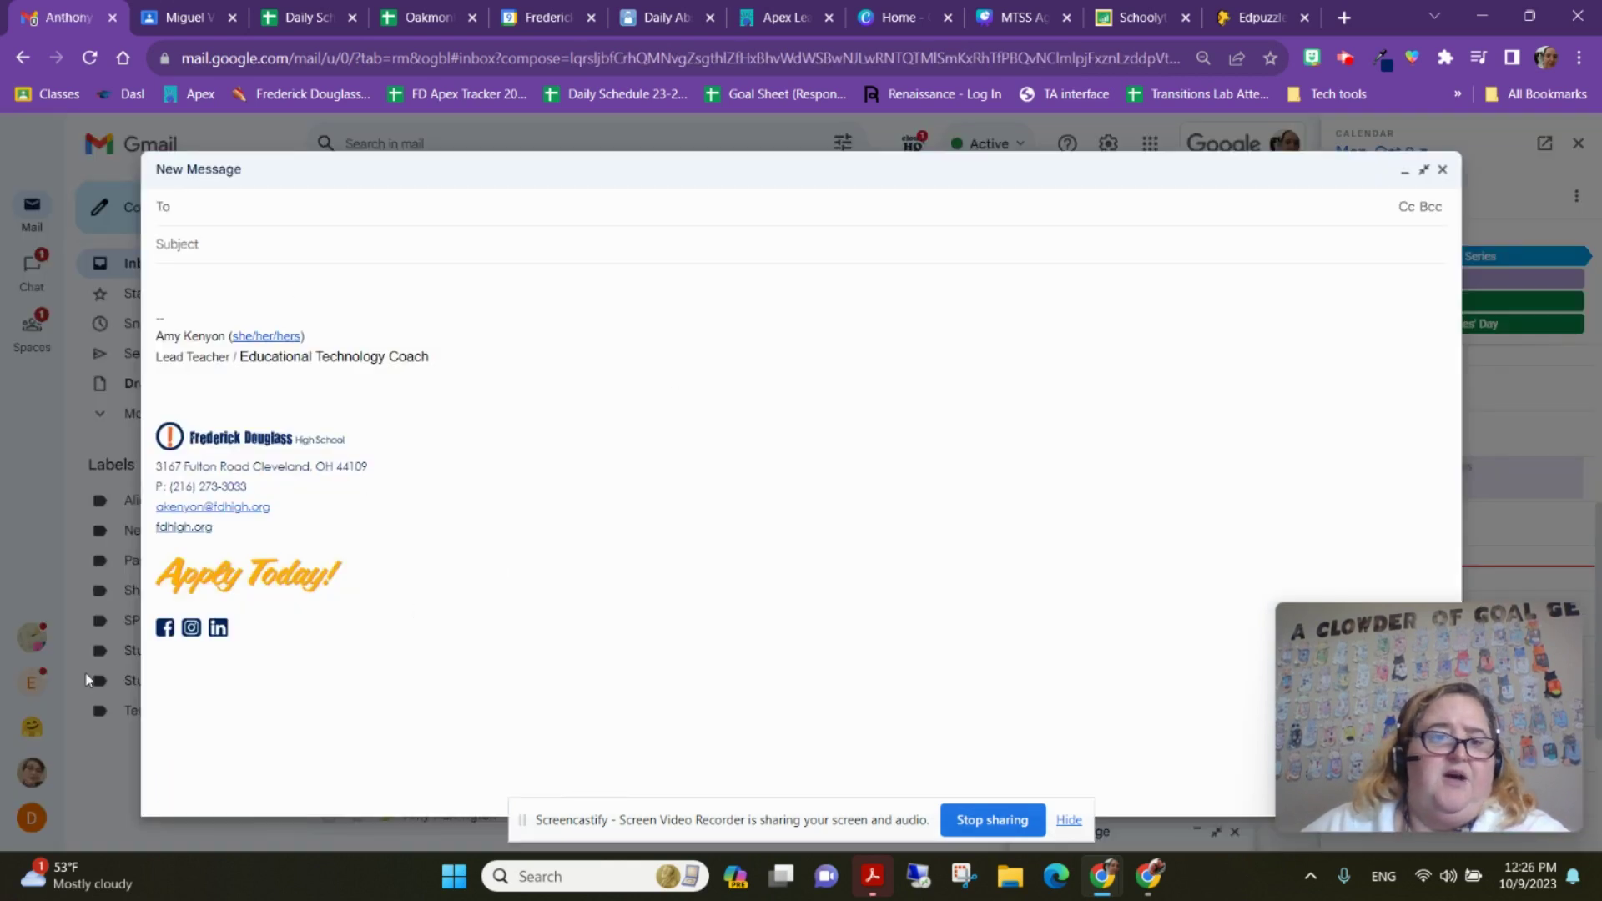
click(416, 311)
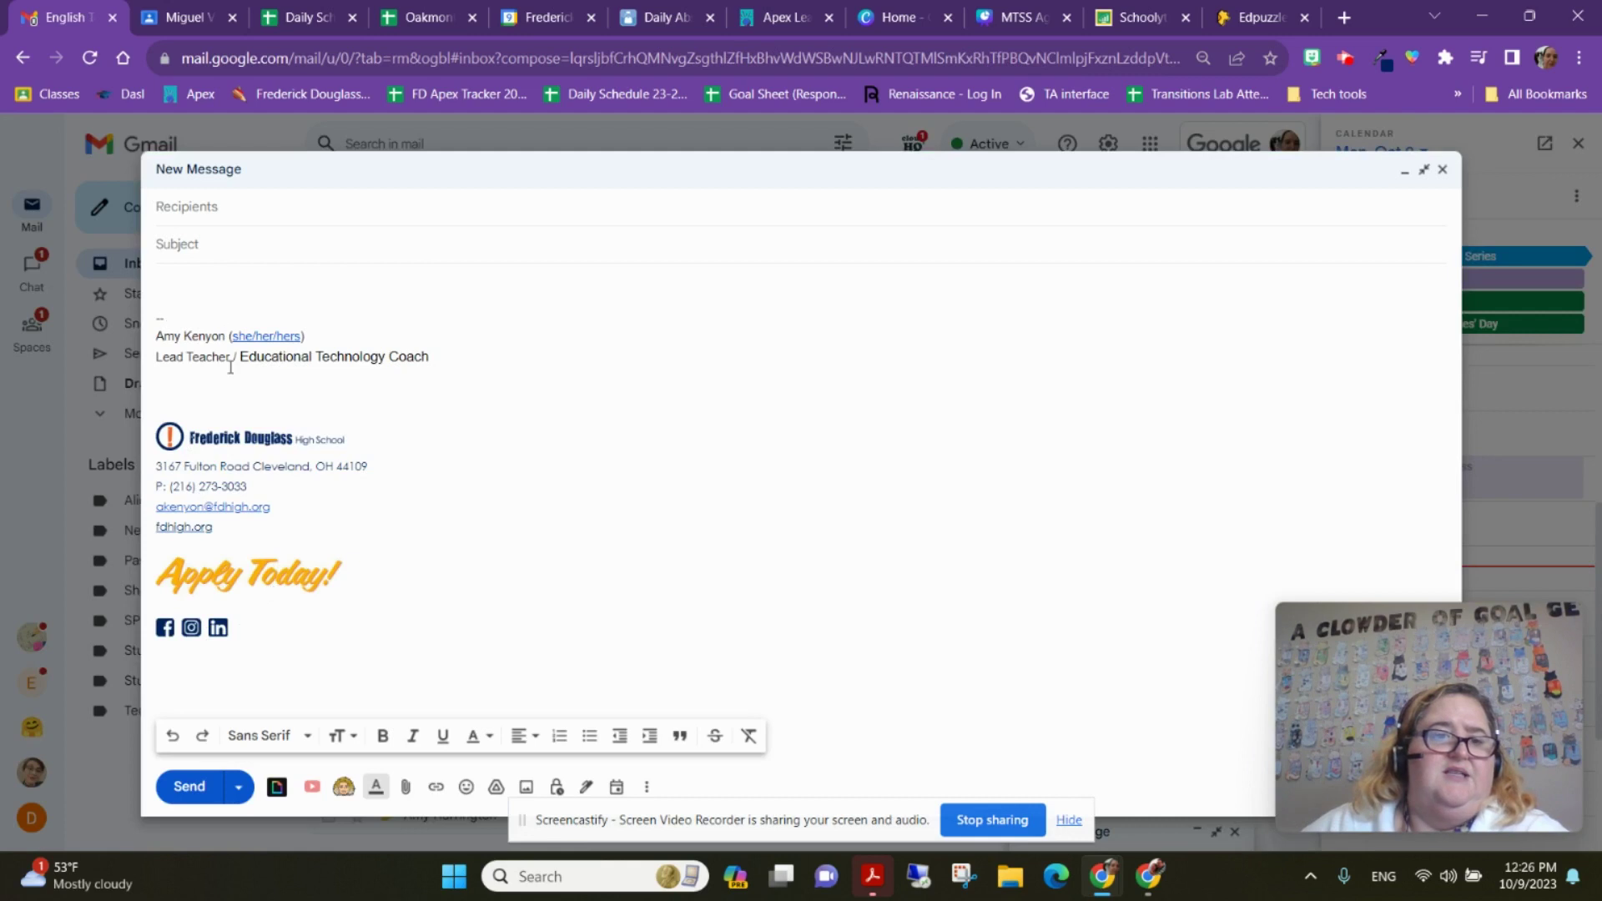